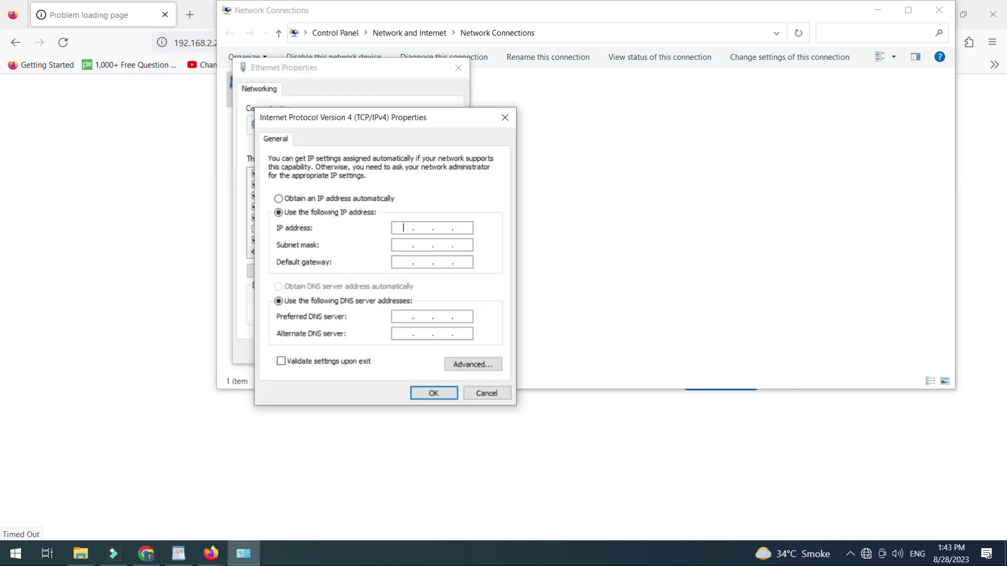
Step: Give the Ethernet adapter IP 192.168.2.11, mask 255.255.255.0 and gateway 192.168.2.1, and apply
type("192.168.")
key("Tab")
key("Tab")
type("192 . 168")
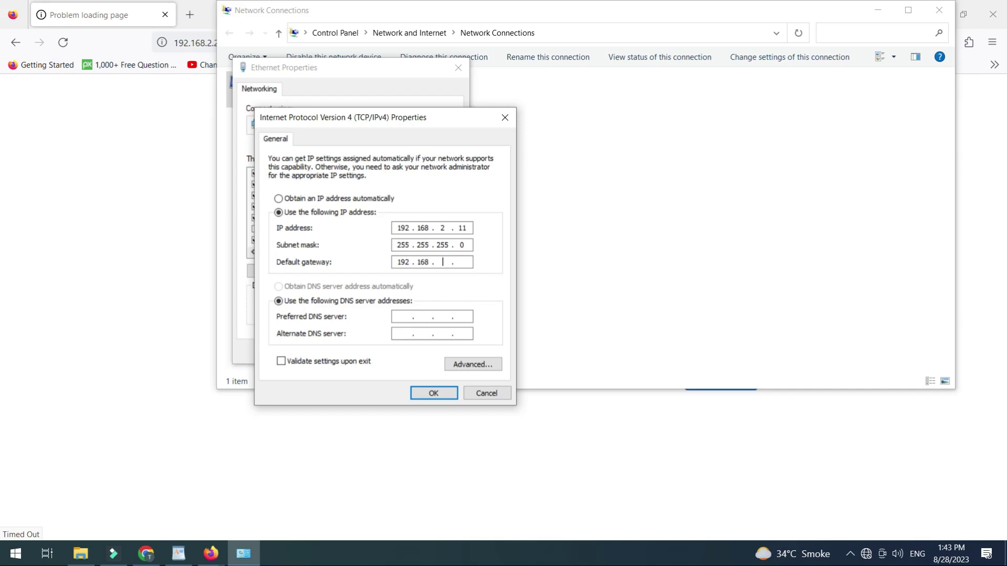
key("Return")
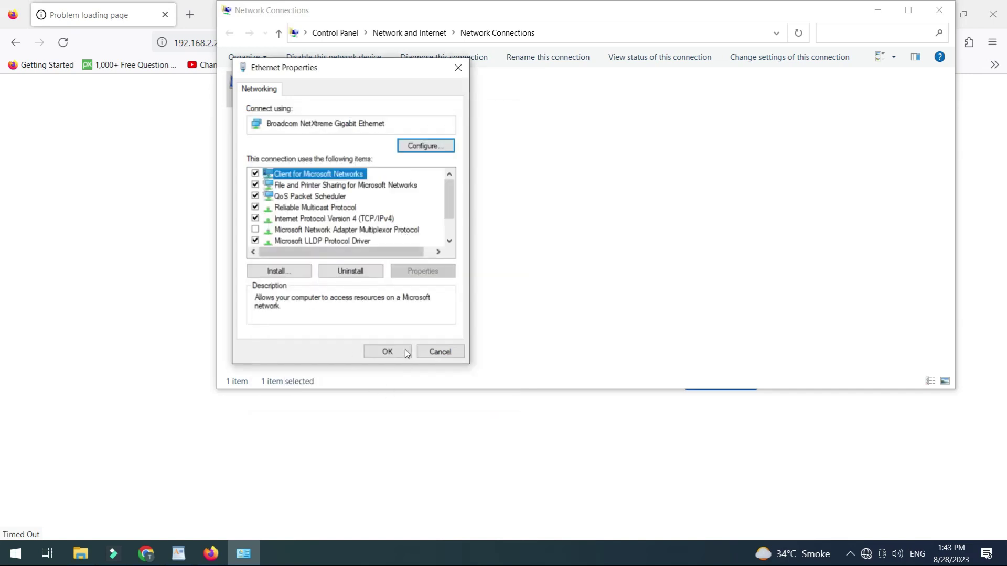
left_click(403, 352)
Step: Check the Ethernet connection details to confirm the 192.168.2.1 default gateway
double_click(334, 92)
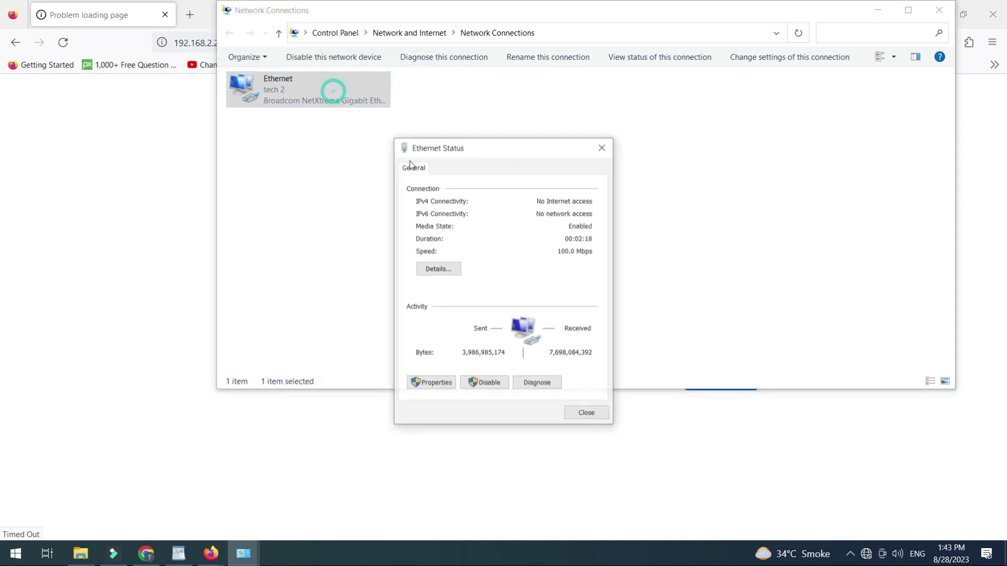
left_click(438, 269)
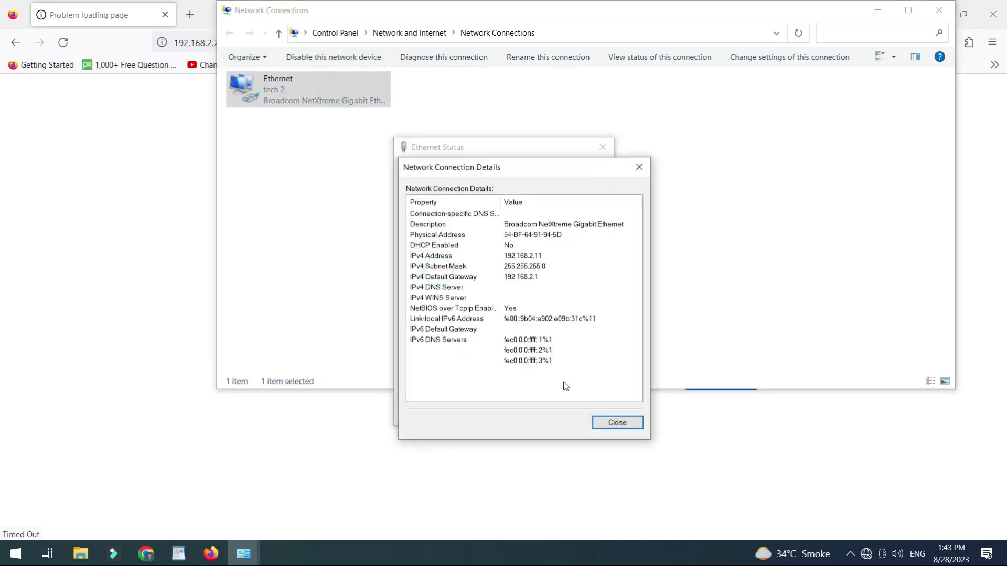
left_click(501, 278)
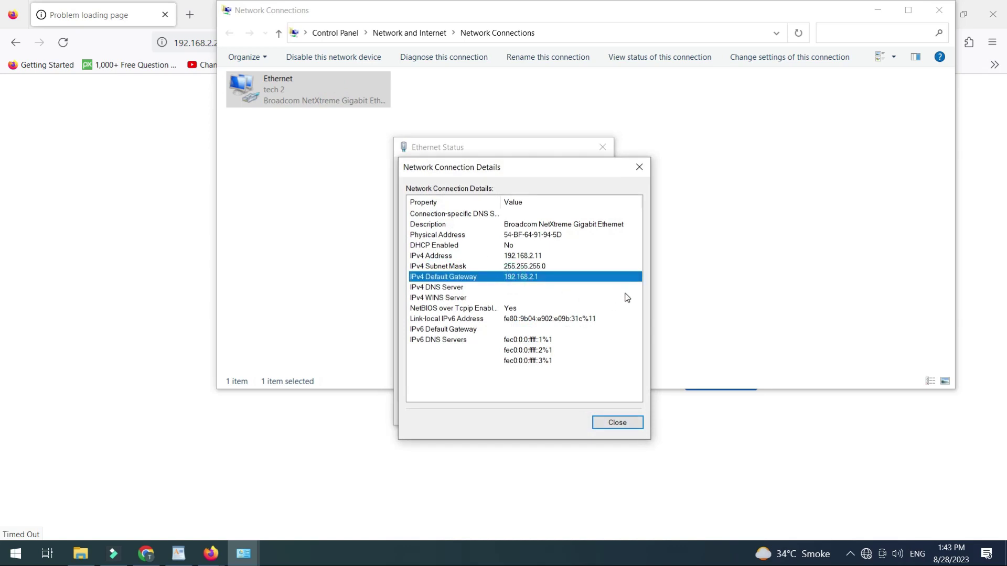
left_click(618, 423)
left_click(593, 411)
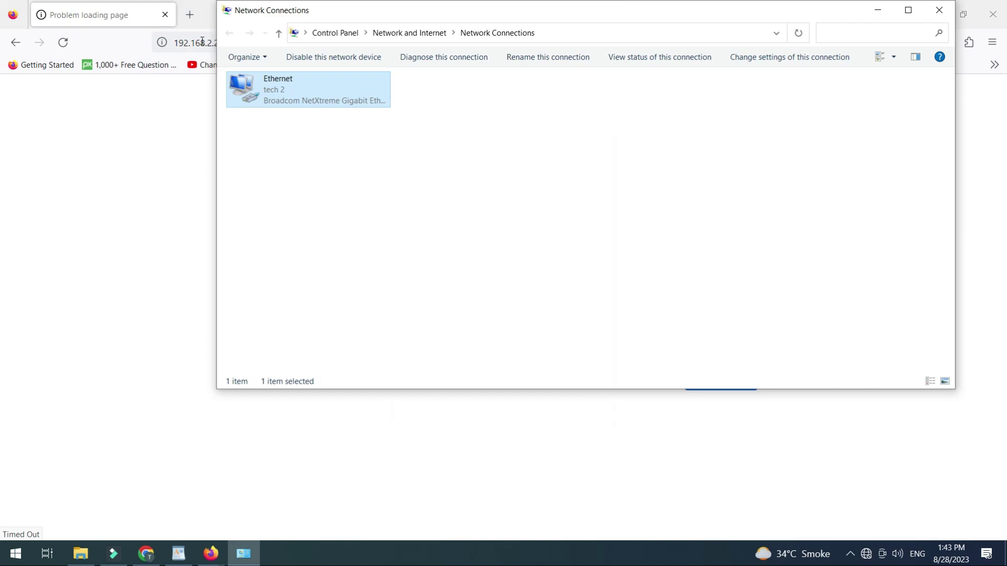
left_click(199, 42)
Step: Load 192.168.2.1 in Firefox and log in with the admin user name and password
type("192.168.2.")
key("Return")
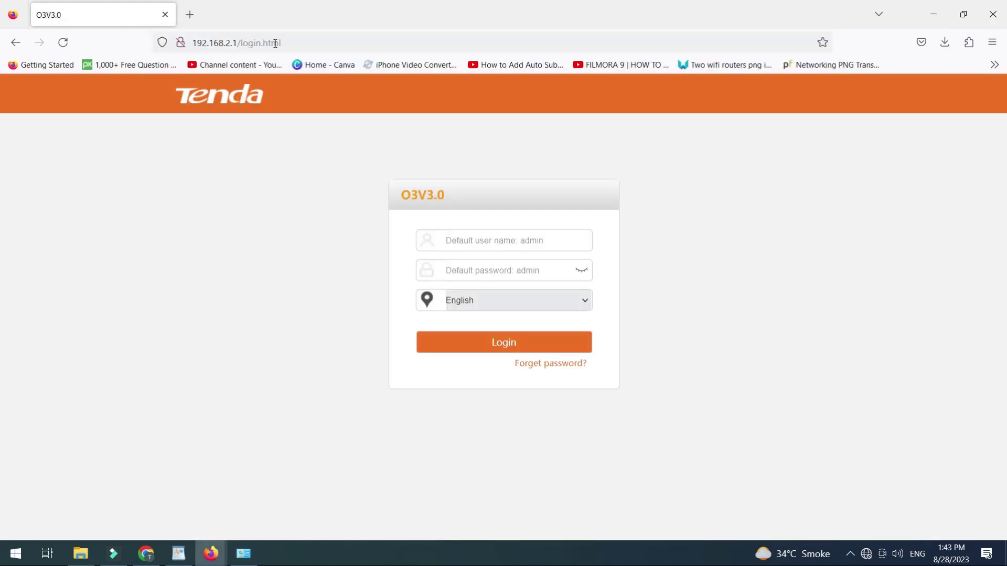
left_click(559, 245)
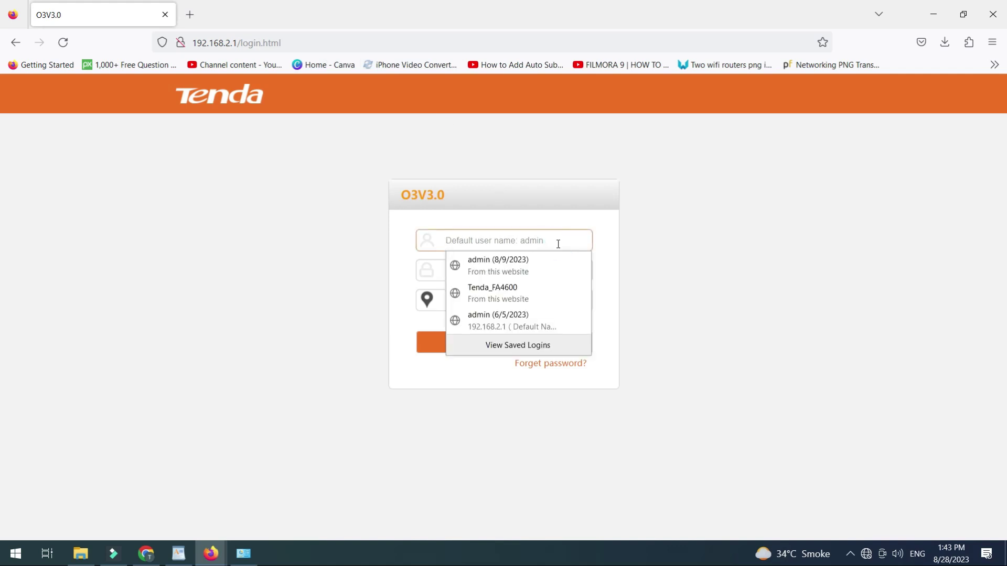
type("admin")
key("Tab")
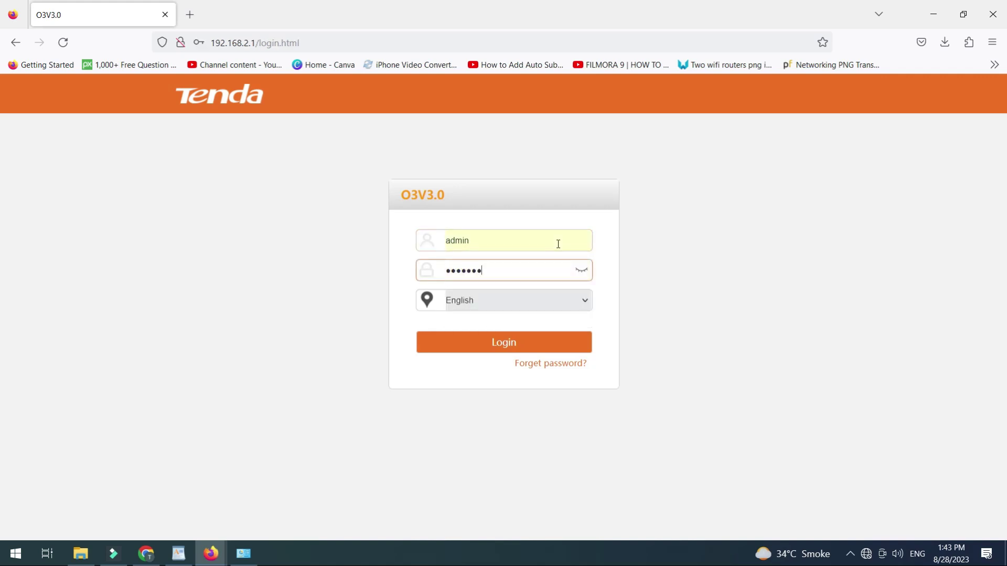
key("BackSpace")
key("BackSpace")
key("BackSpace")
key("BackSpace")
key("BackSpace")
key("BackSpace")
key("BackSpace")
key("BackSpace")
key("BackSpace")
type("dmin")
left_click(490, 349)
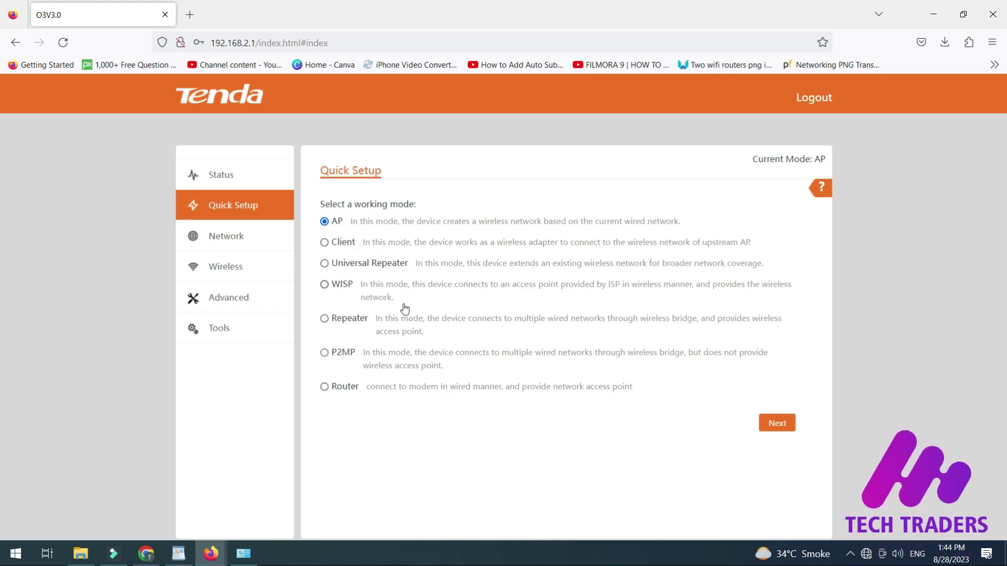
Step: Select WISP mode, scan for networks and choose Lab-Net-2G as the upstream AP
left_click(325, 286)
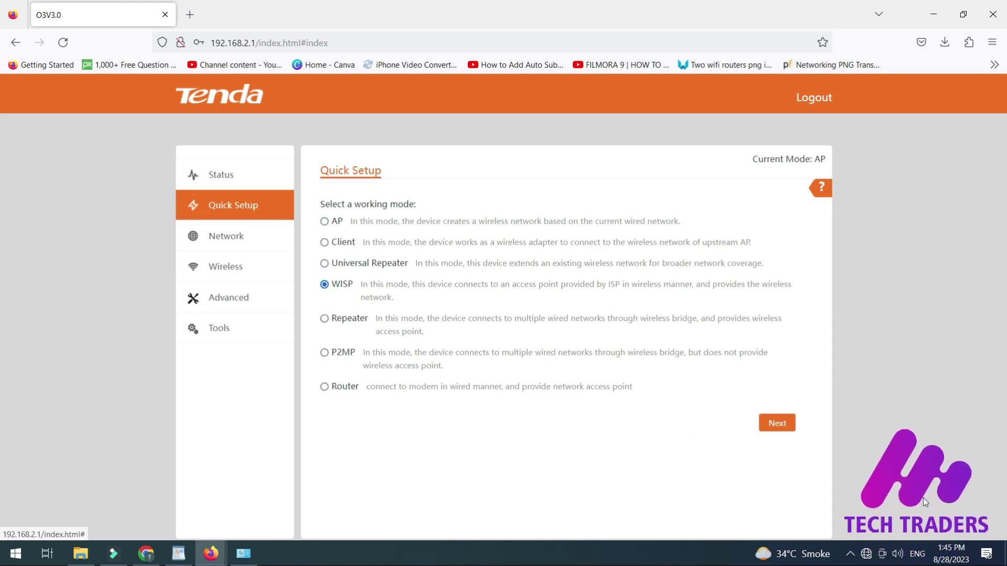
left_click(777, 424)
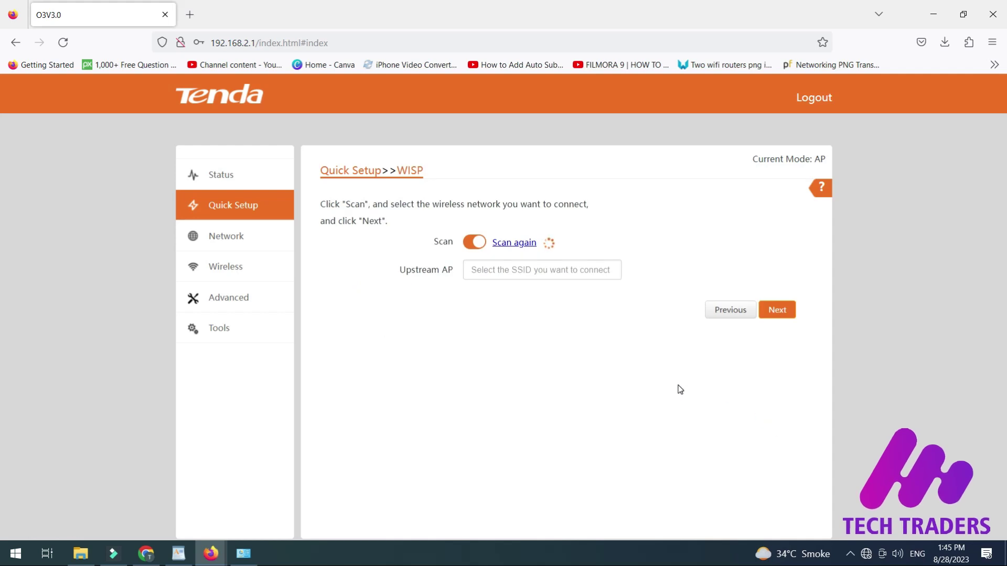
scroll(486, 352, "down", 1)
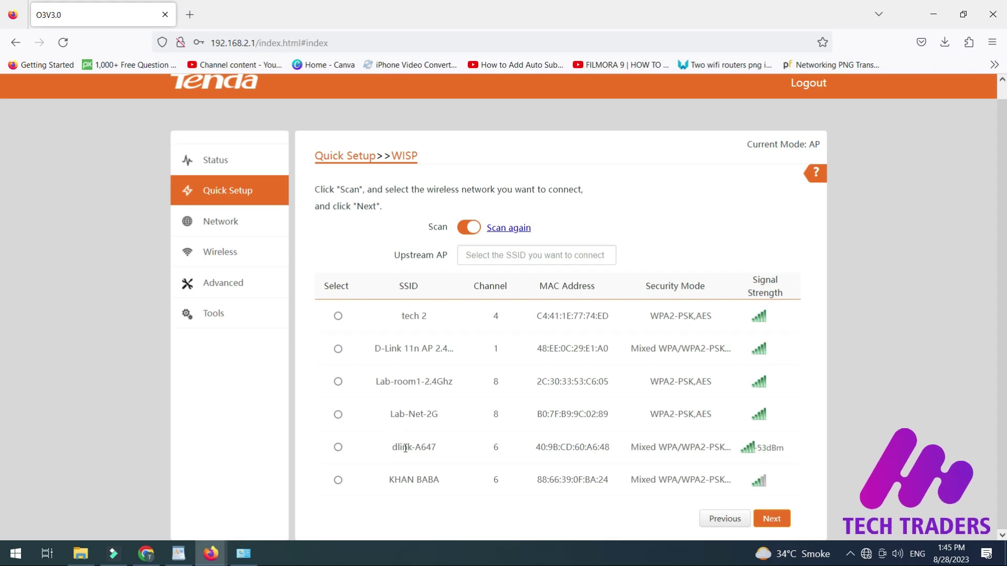
left_click(338, 415)
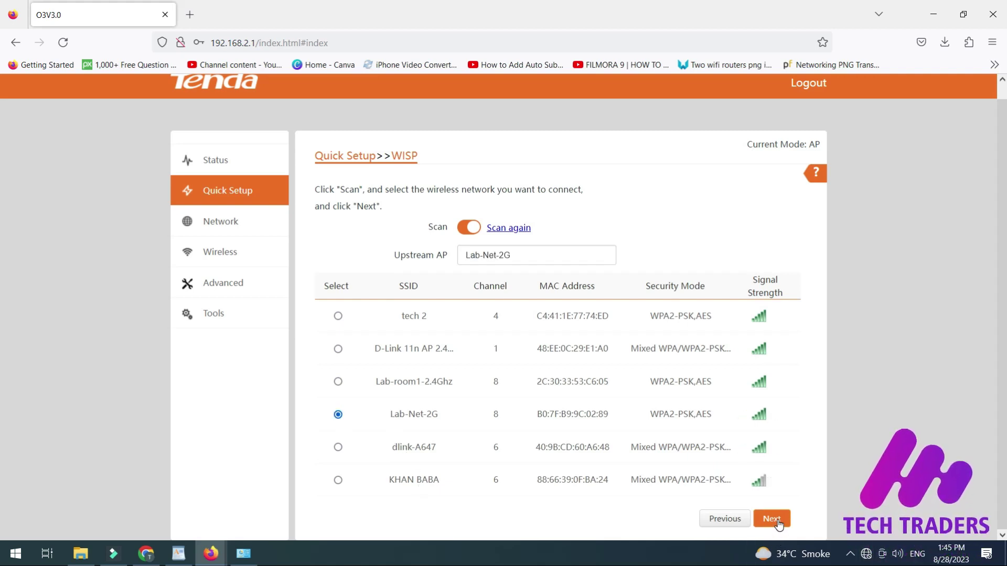
Step: Keep channel 8(2447) with WPA2-PSK AES and enter Lab-Net-2G's WiFi key
left_click(776, 521)
left_click(569, 295)
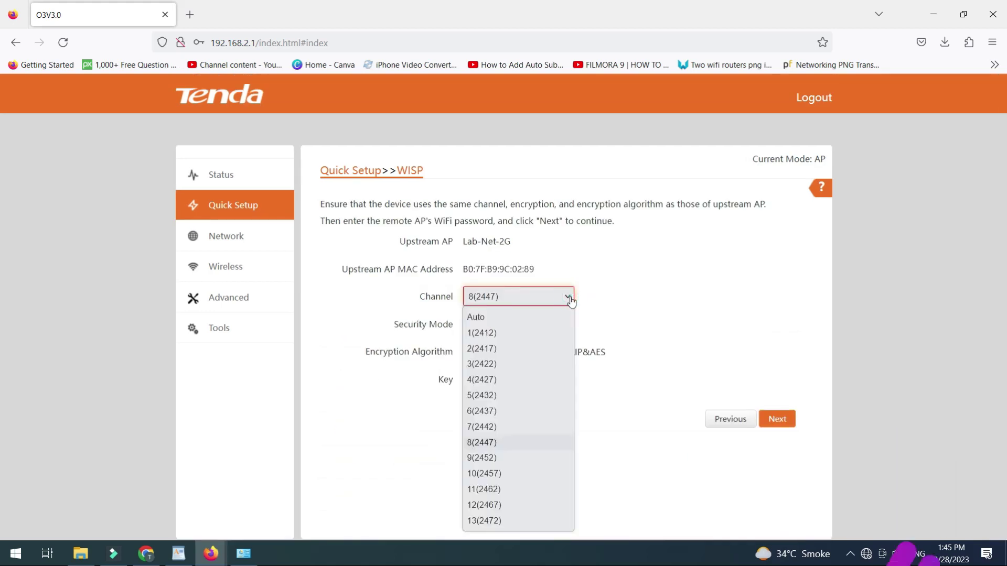
left_click(570, 297)
left_click(569, 296)
left_click(570, 298)
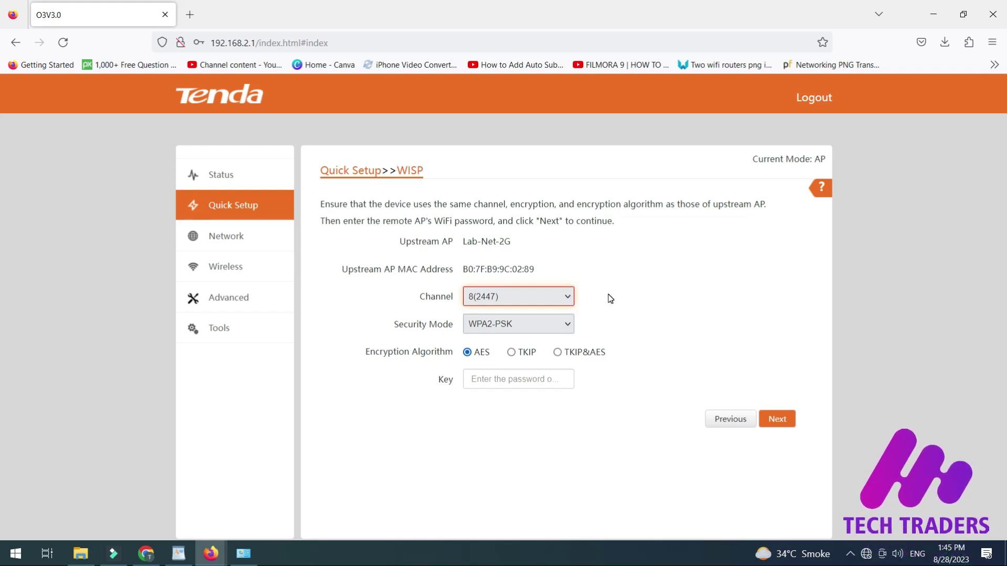
left_click(522, 384)
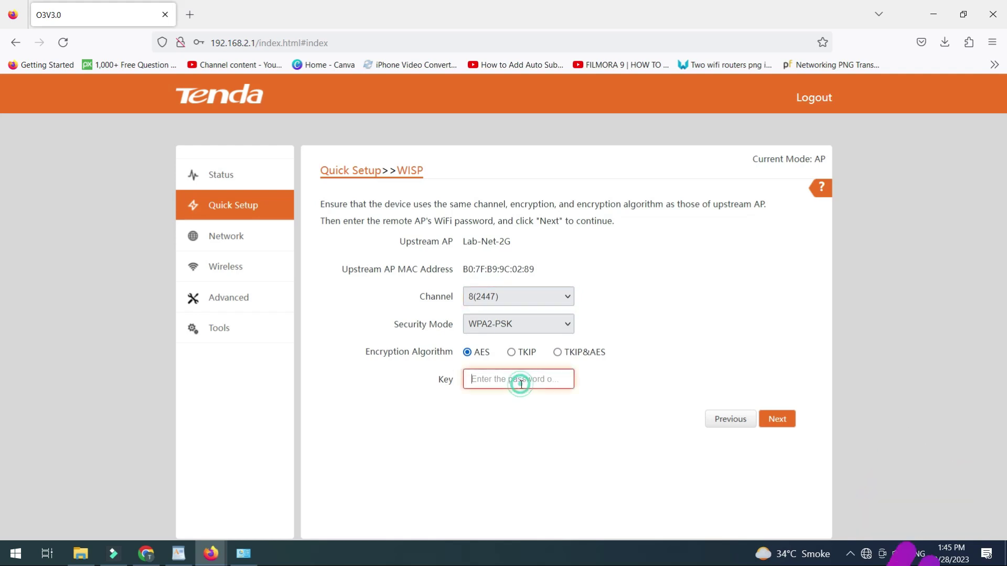
type("123456789")
left_click(782, 422)
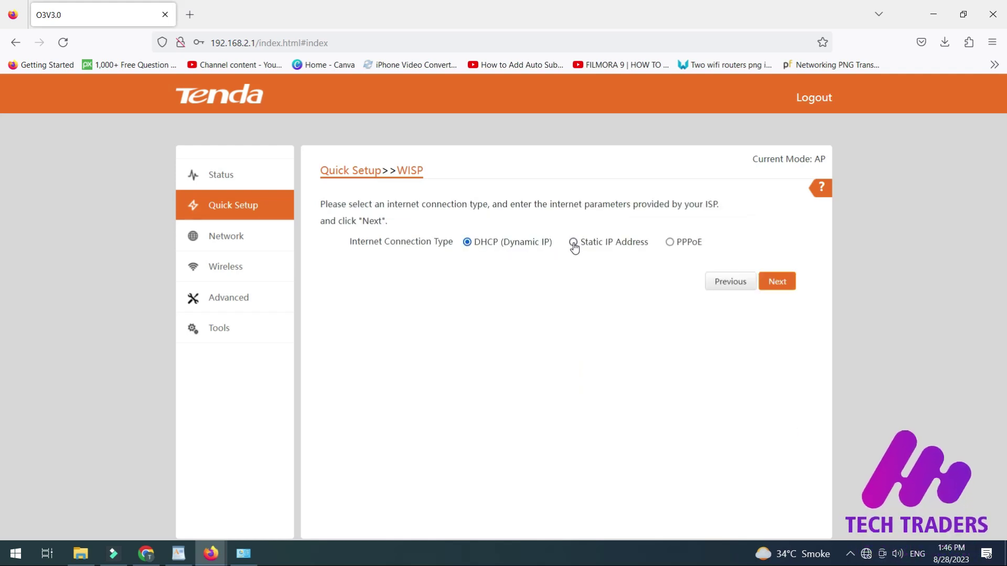
Step: Review the static IP and PPPoE options, then choose DHCP (Dynamic IP) for internet
left_click(573, 244)
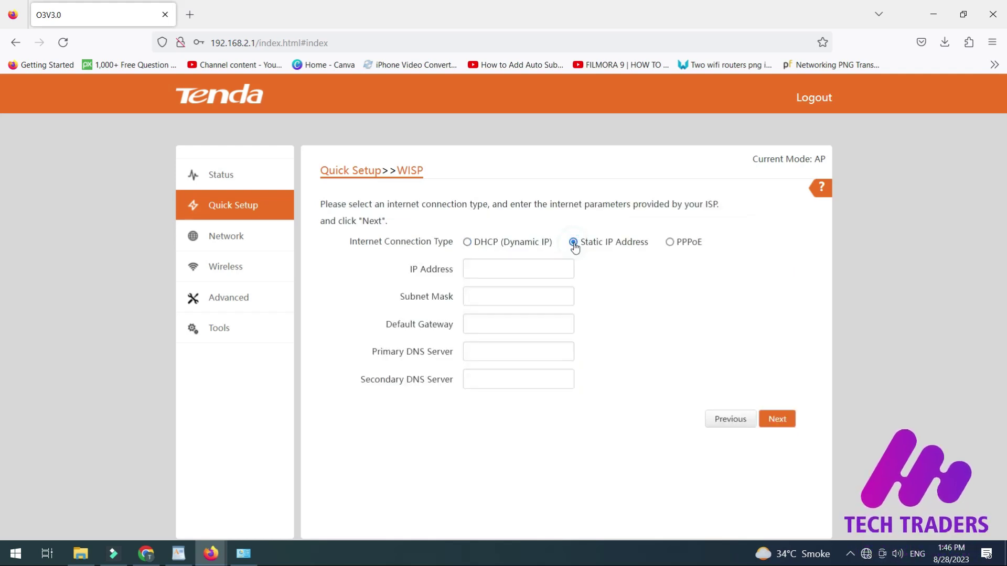
left_click(672, 243)
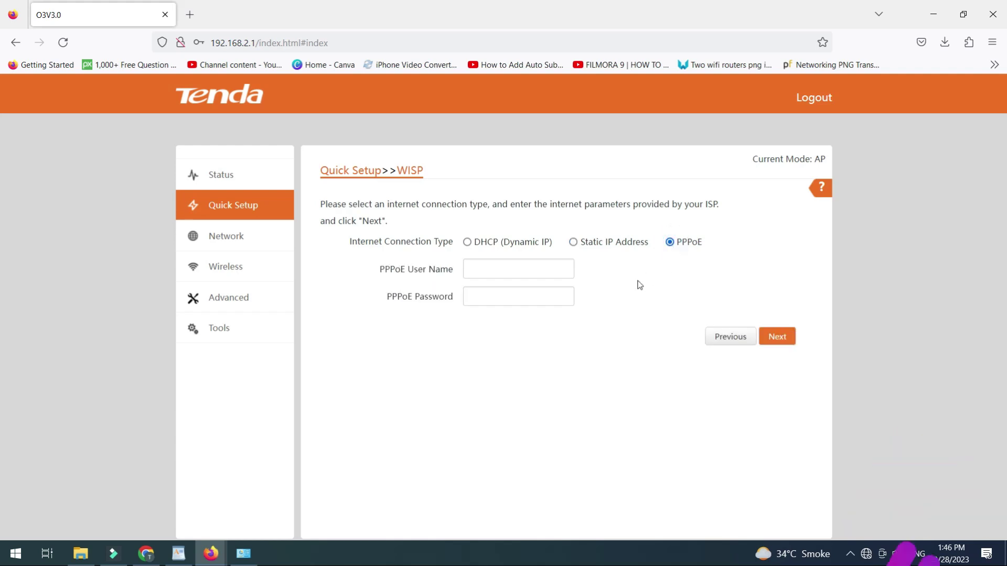
left_click(501, 270)
left_click(504, 295)
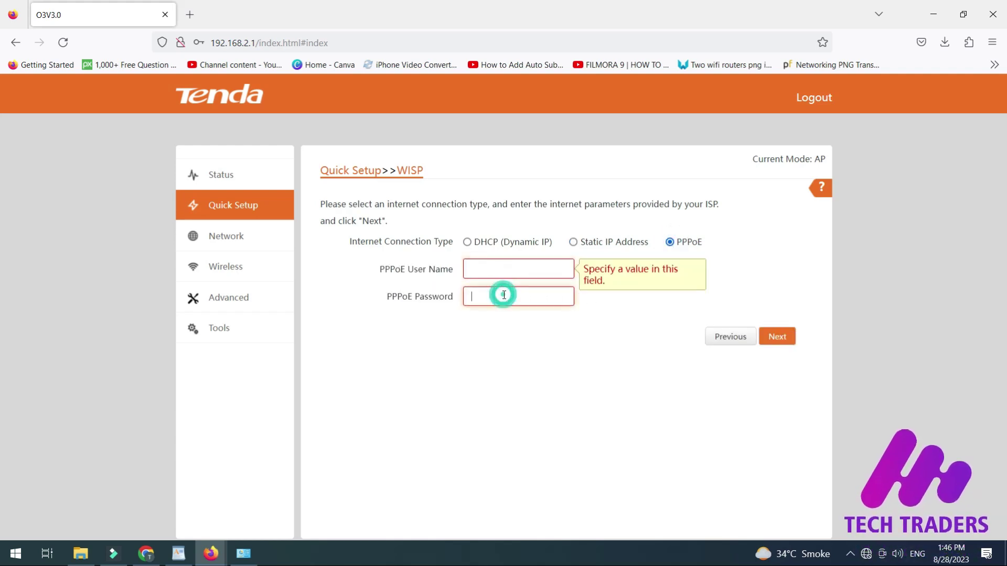
left_click(468, 244)
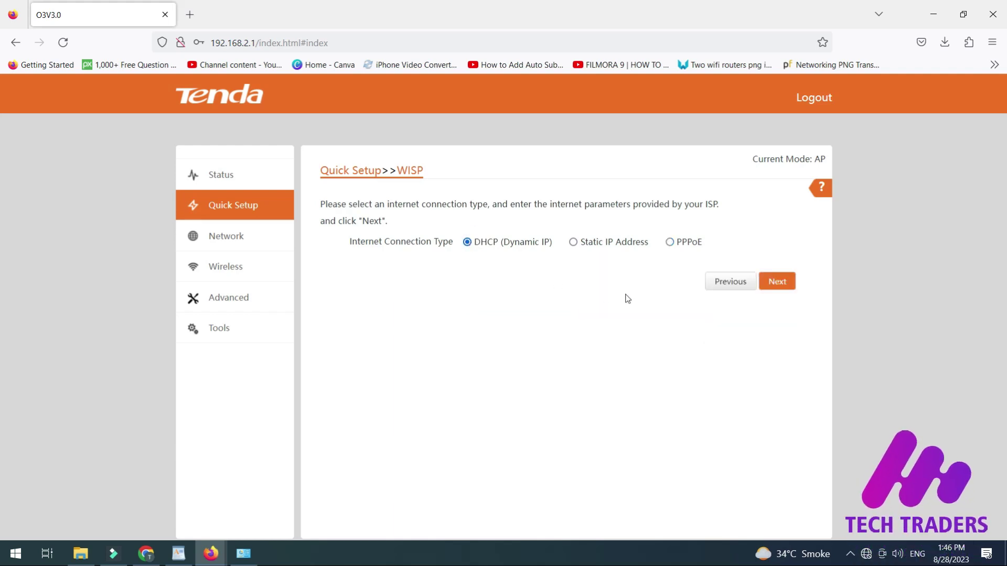
Step: Set the local wireless network's security mode to None
left_click(785, 285)
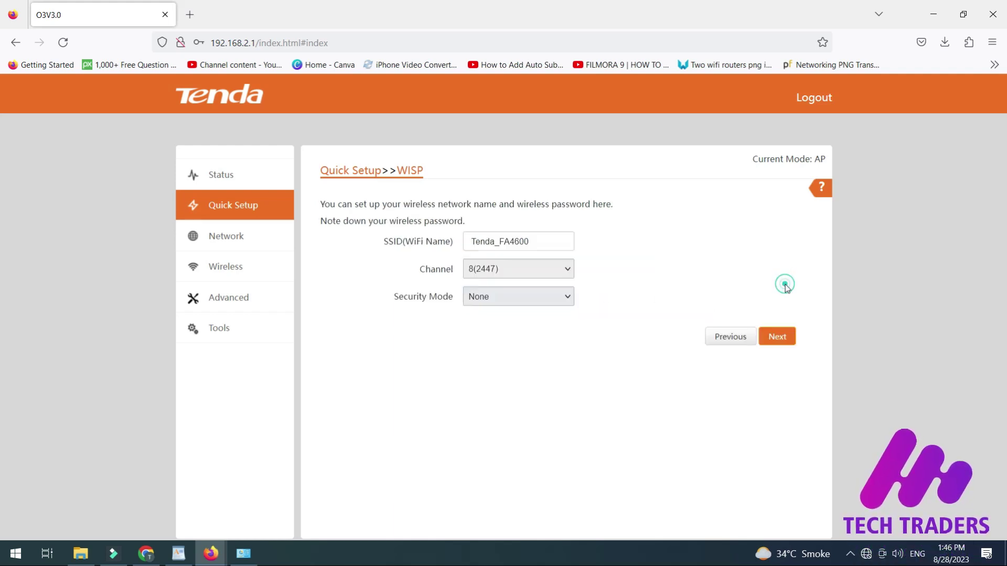
left_click(546, 239)
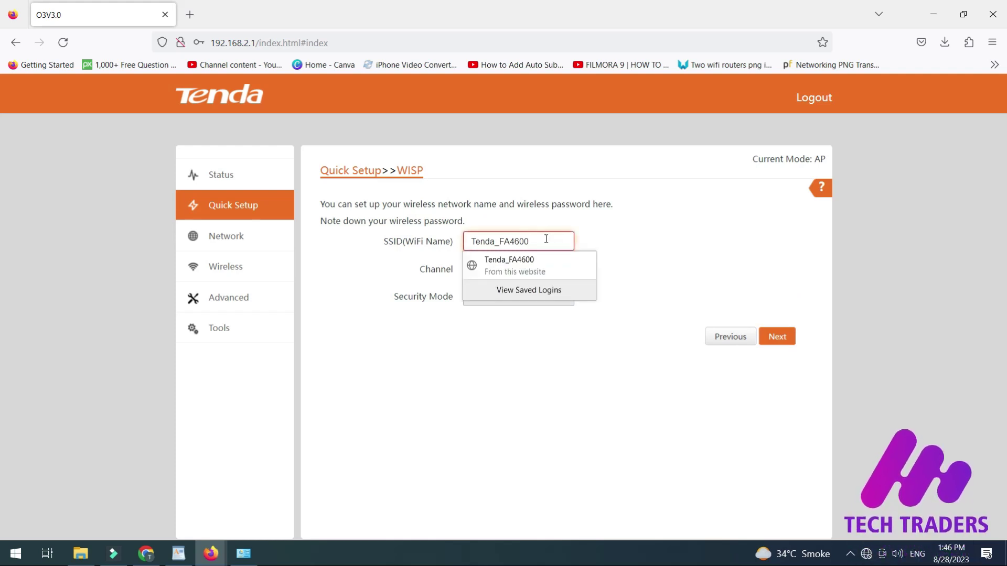
left_click(615, 242)
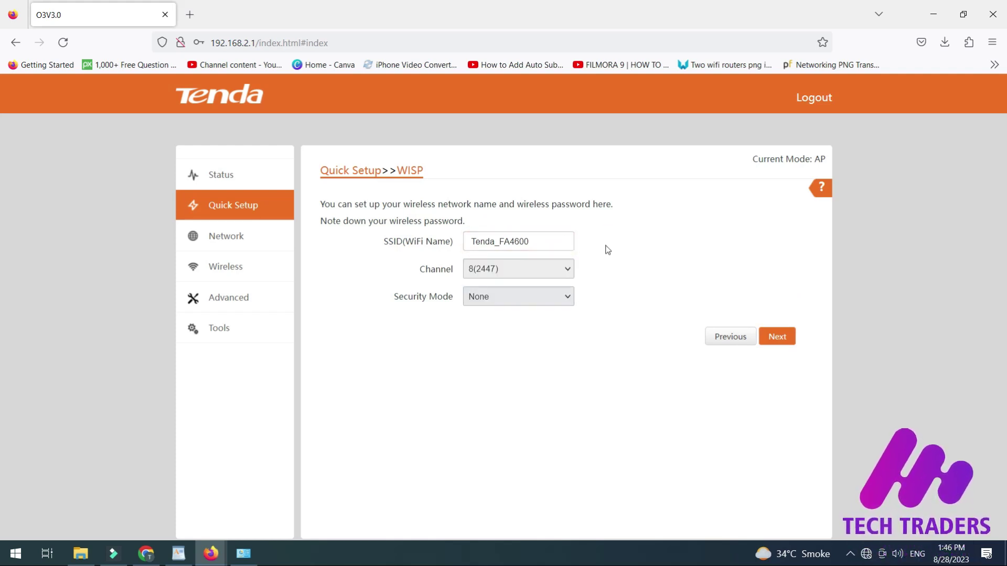
left_click(555, 300)
left_click(555, 300)
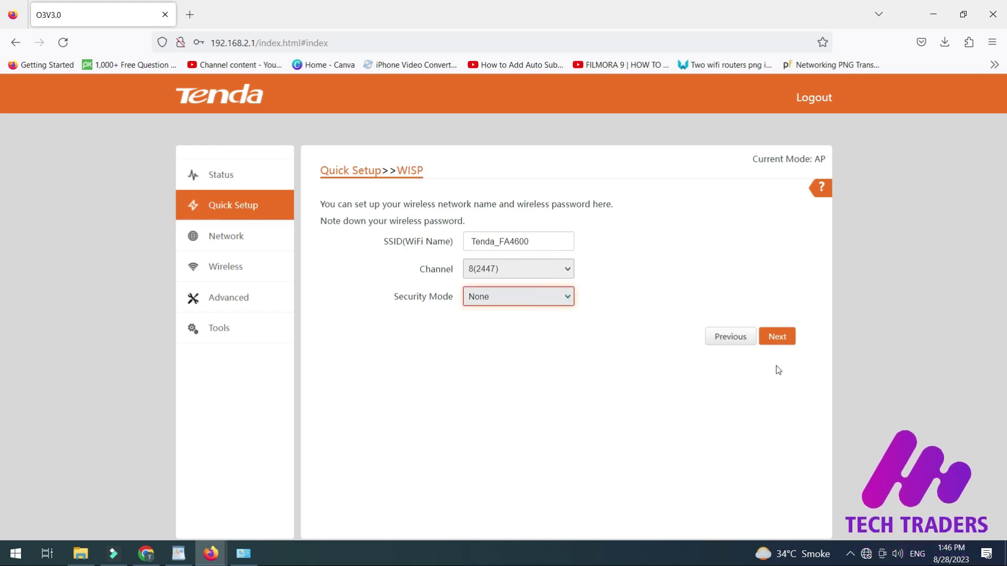
left_click(544, 296)
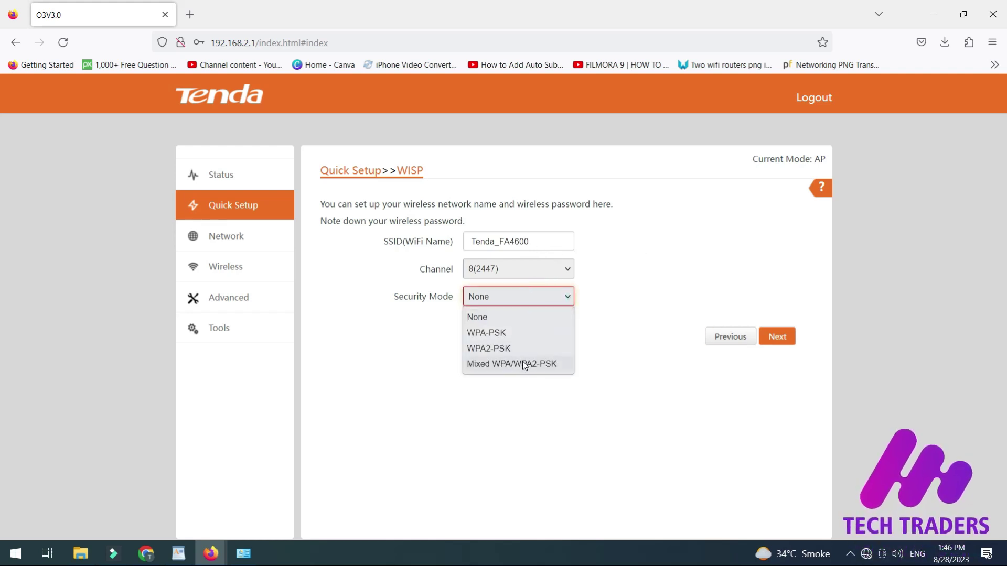
left_click(521, 348)
left_click(540, 303)
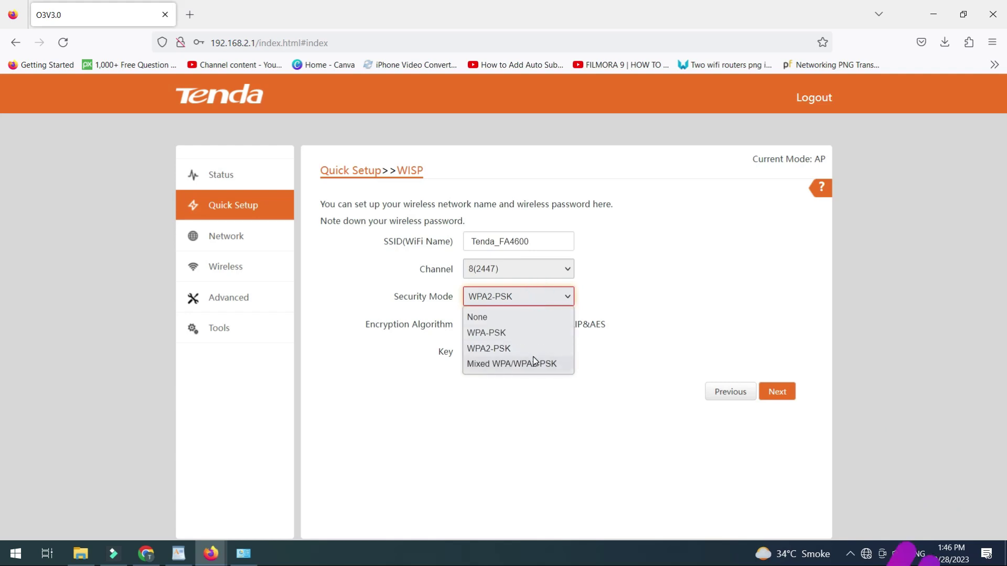
left_click(528, 317)
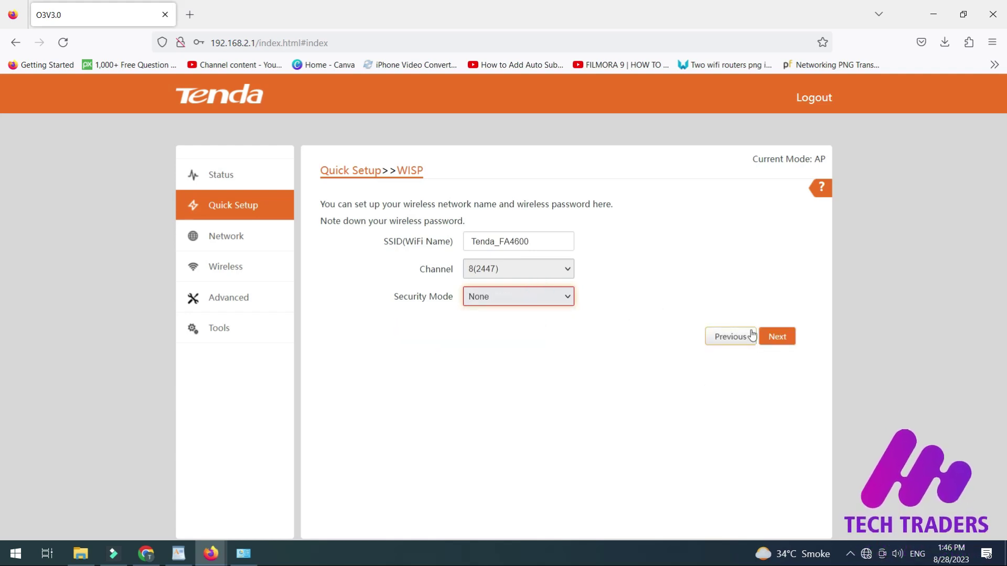
Step: Keep LAN IP 192.168.2.1 / 255.255.255.0 and save the WISP settings, rebooting the device
left_click(784, 337)
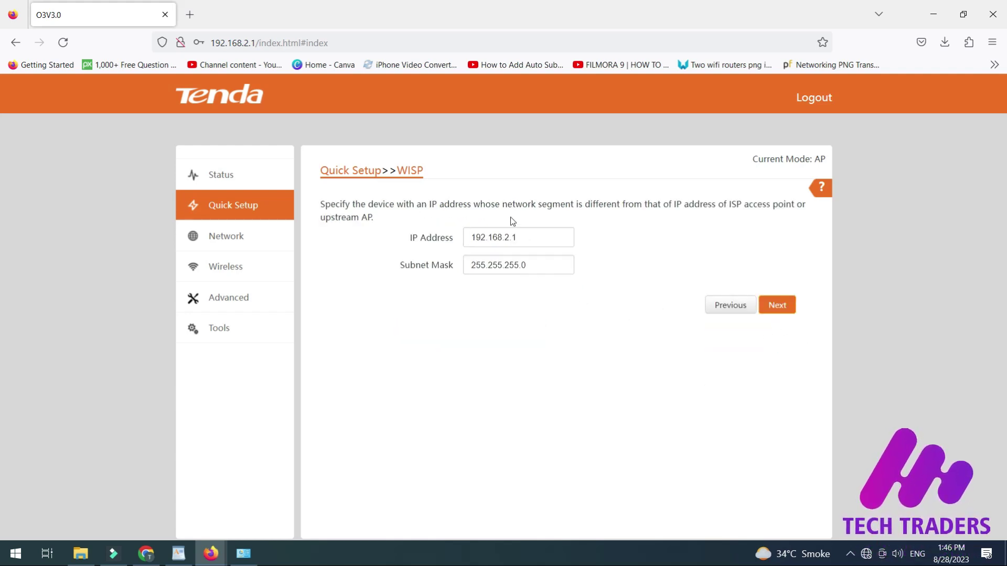
double_click(508, 237)
left_click(547, 238)
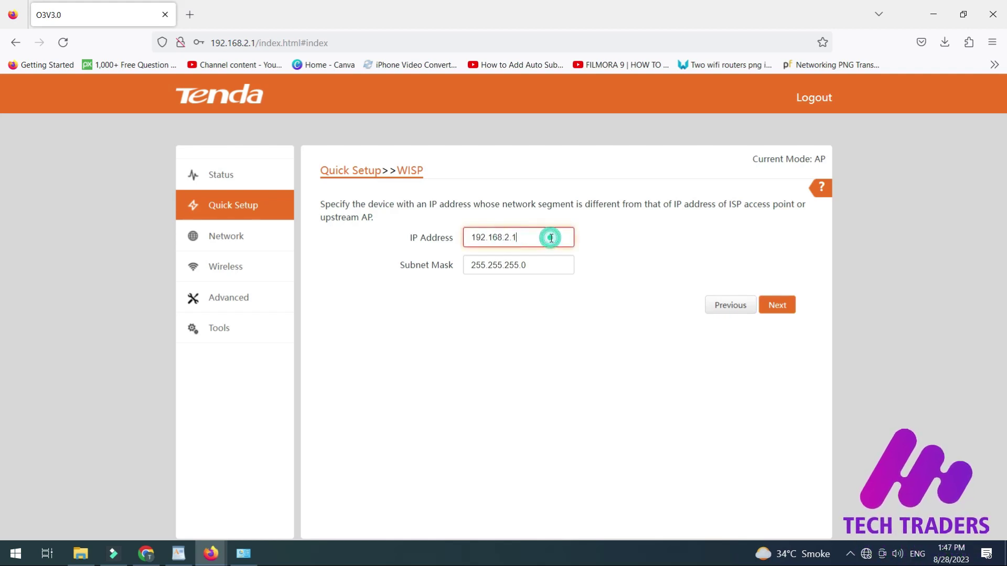
left_click(698, 268)
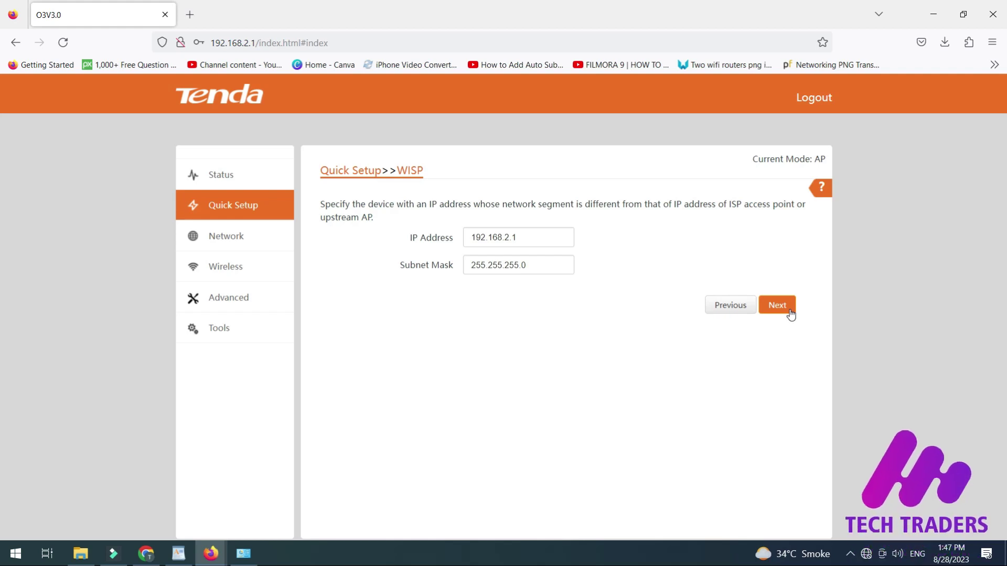
left_click(777, 305)
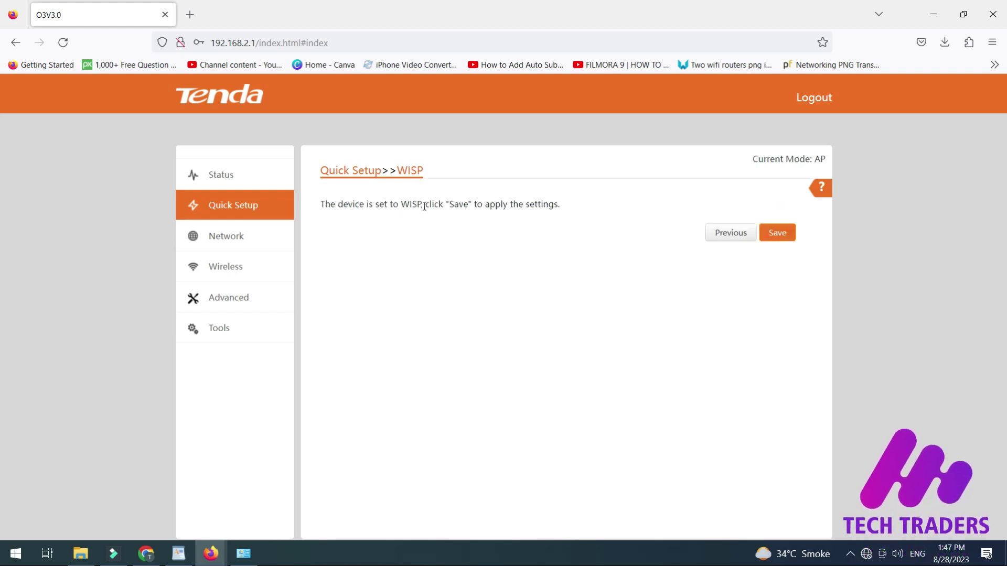
left_click(783, 233)
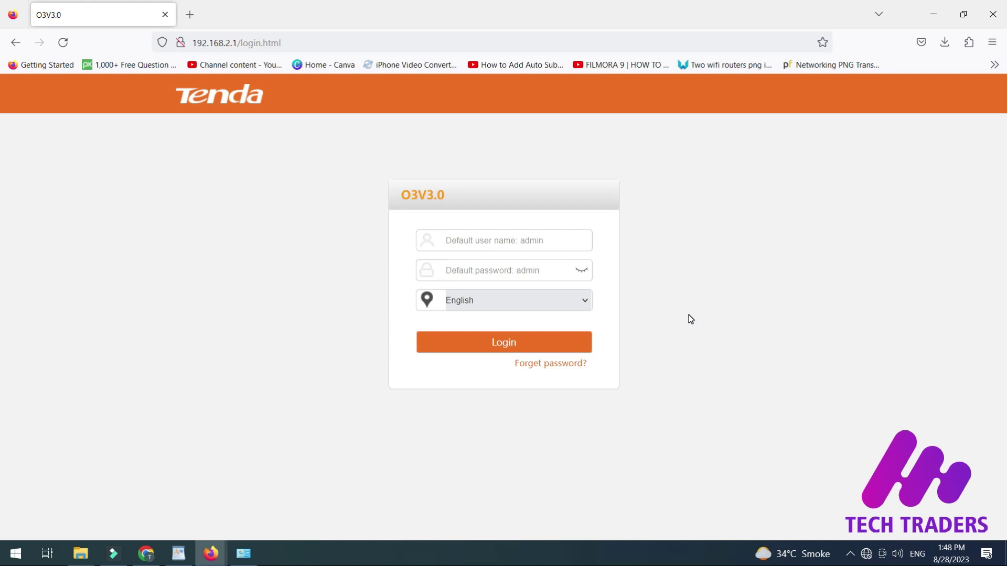
Step: Log back in using the saved admin login and re-entered password
left_click(564, 244)
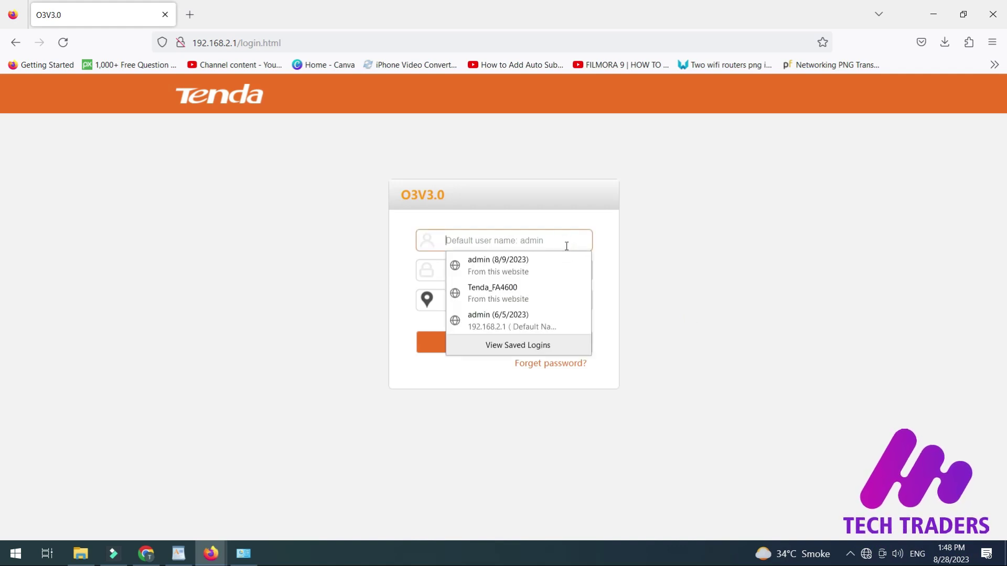
type("admin")
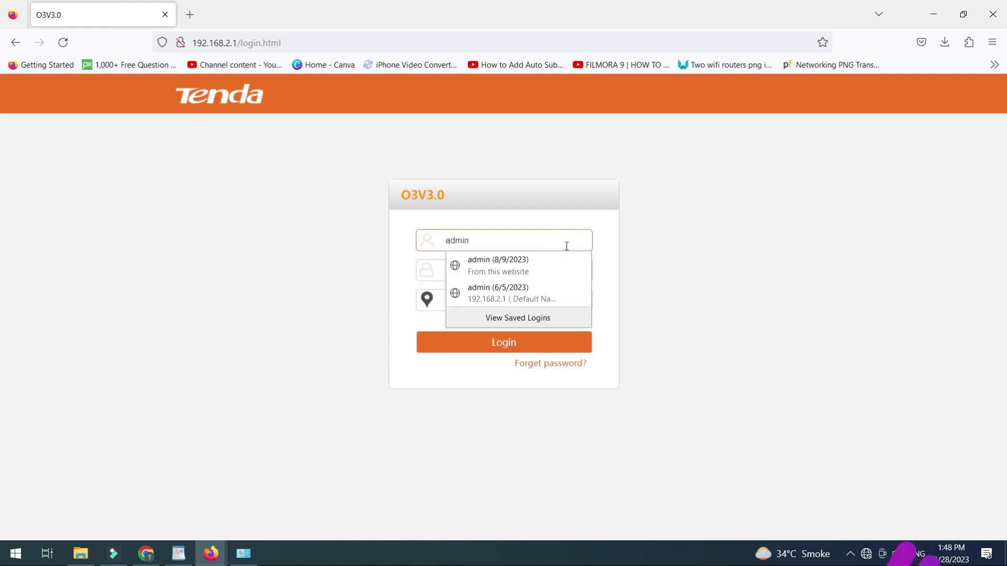
key("Tab")
key("BackSpace")
key("BackSpace")
key("BackSpace")
key("BackSpace")
type("a")
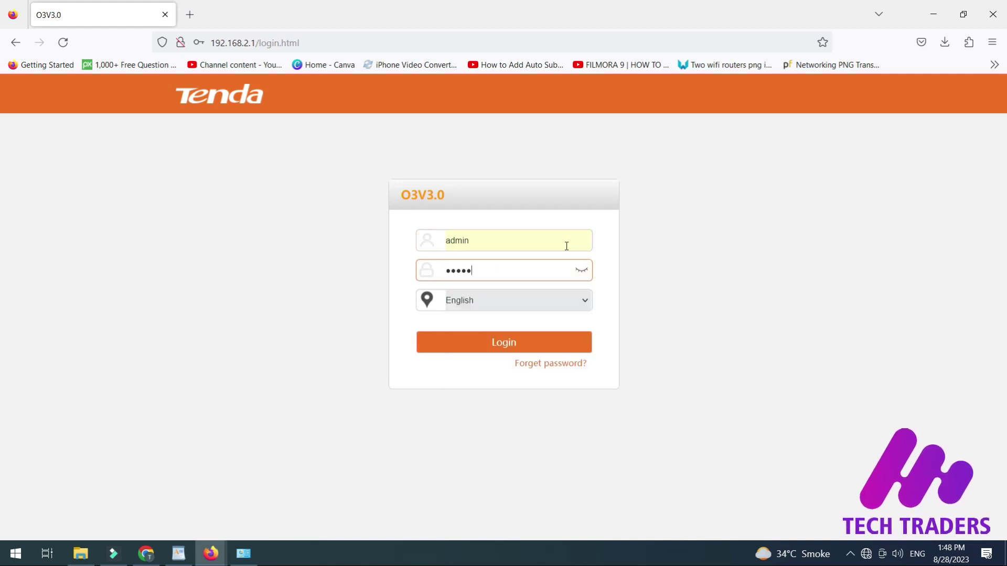
left_click(505, 342)
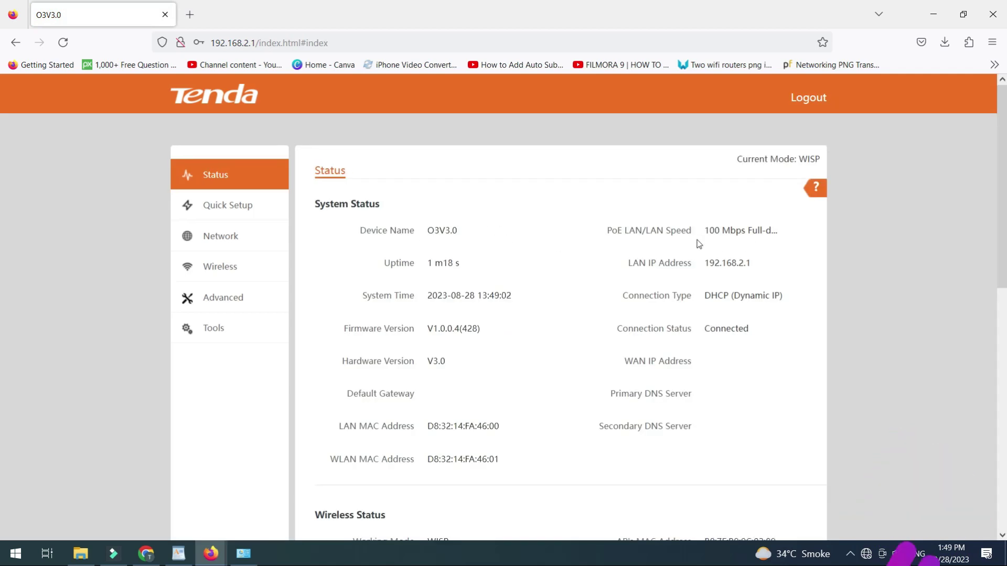
Step: Inspect the Status page's PoE LAN speed and Connection Status values
left_click_drag(718, 231, 762, 239)
left_click(767, 243)
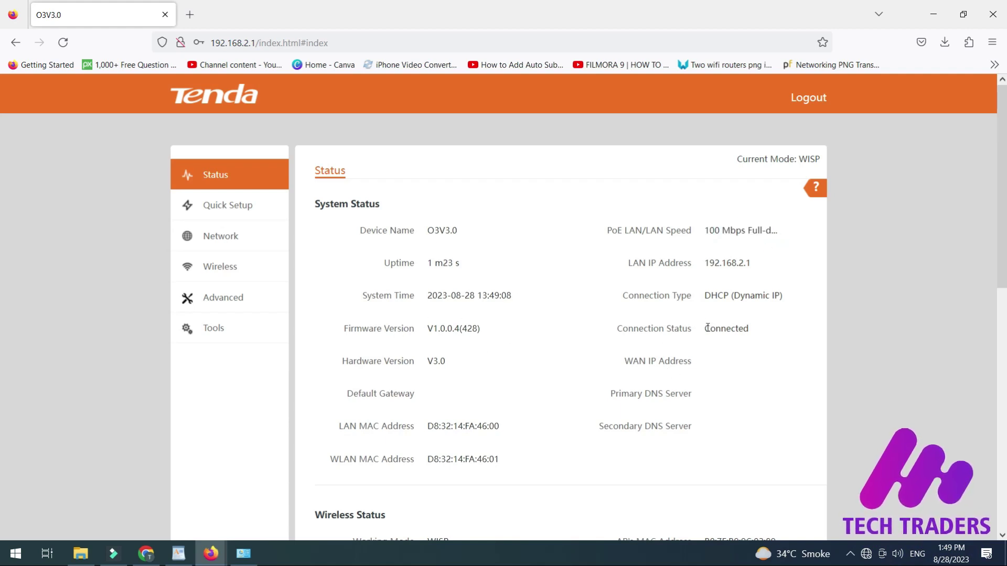
left_click_drag(707, 329, 776, 342)
left_click(729, 294)
scroll(527, 344, "down", 5)
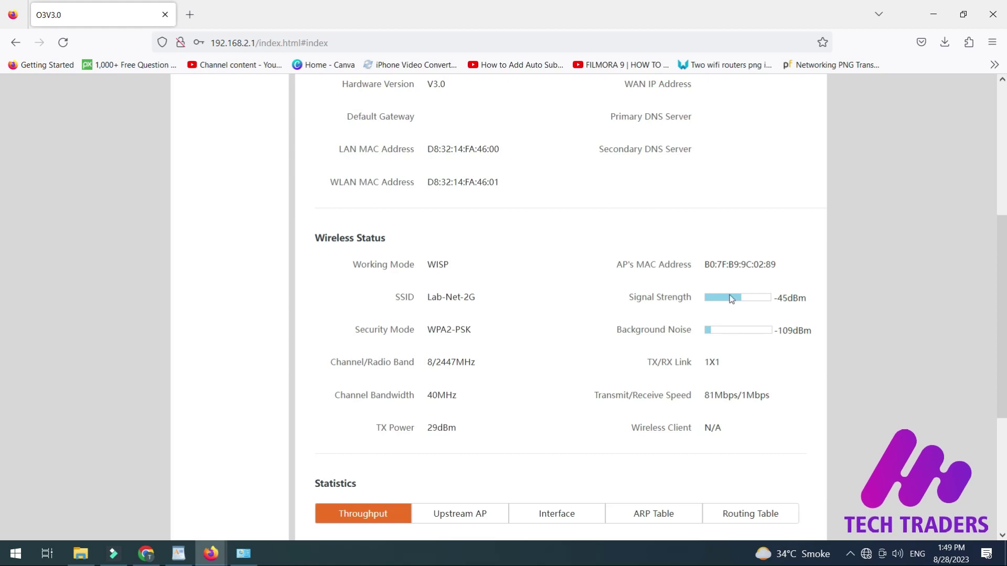
scroll(614, 354, "down", 4)
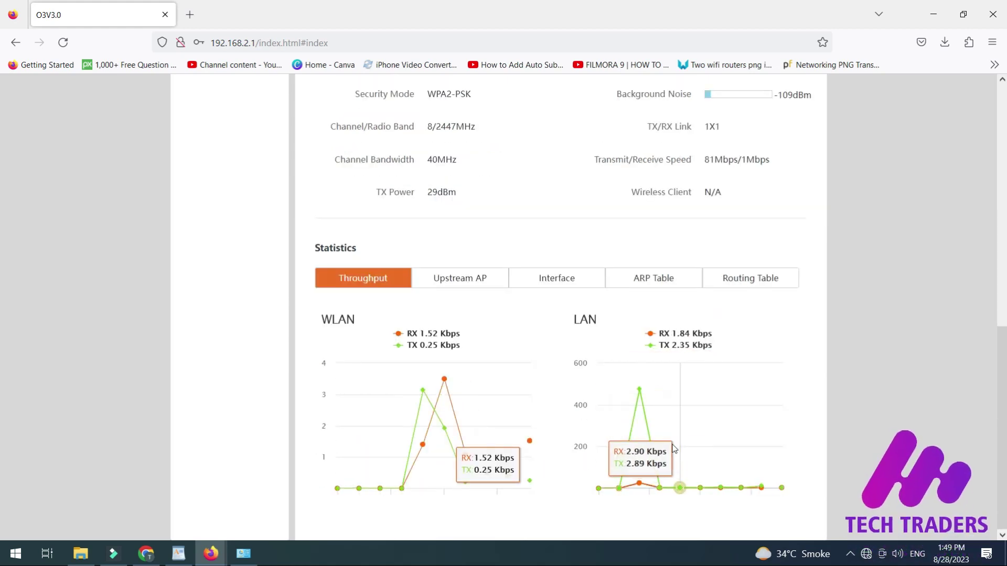
Step: View the Upstream AP, Interface, ARP and Routing tables, then check WAN IP 10.1.1.58
left_click(495, 284)
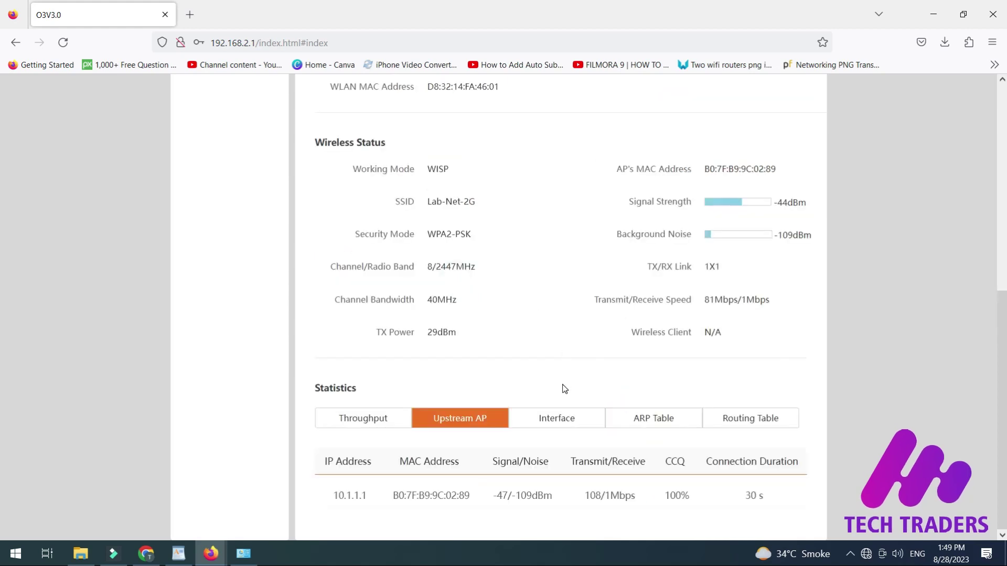
left_click(559, 418)
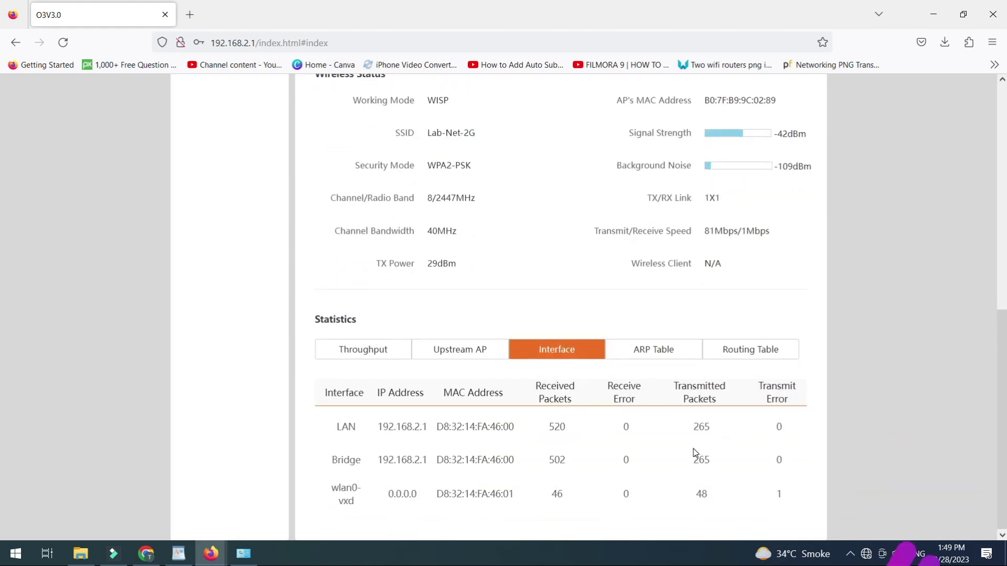
left_click(673, 350)
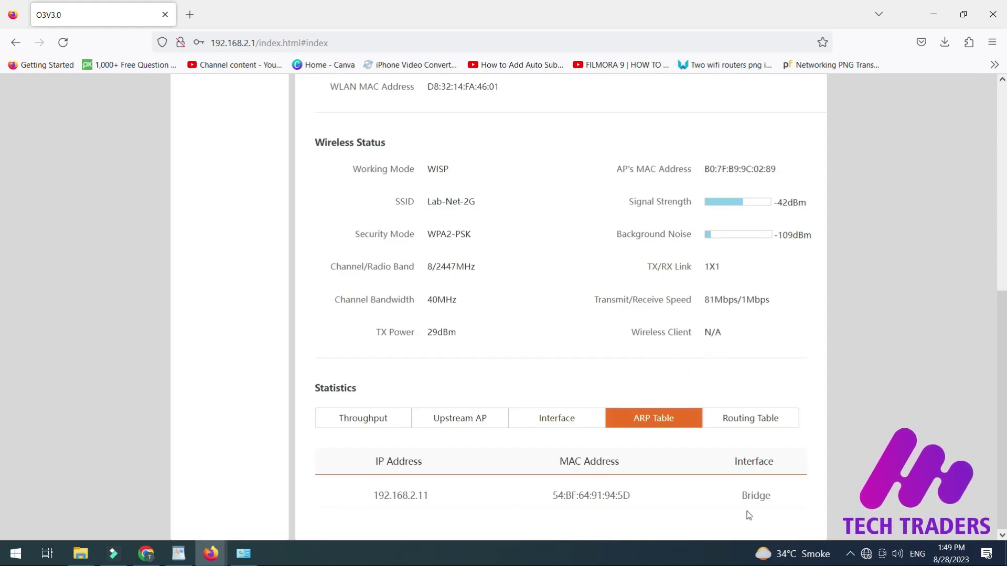
left_click(754, 420)
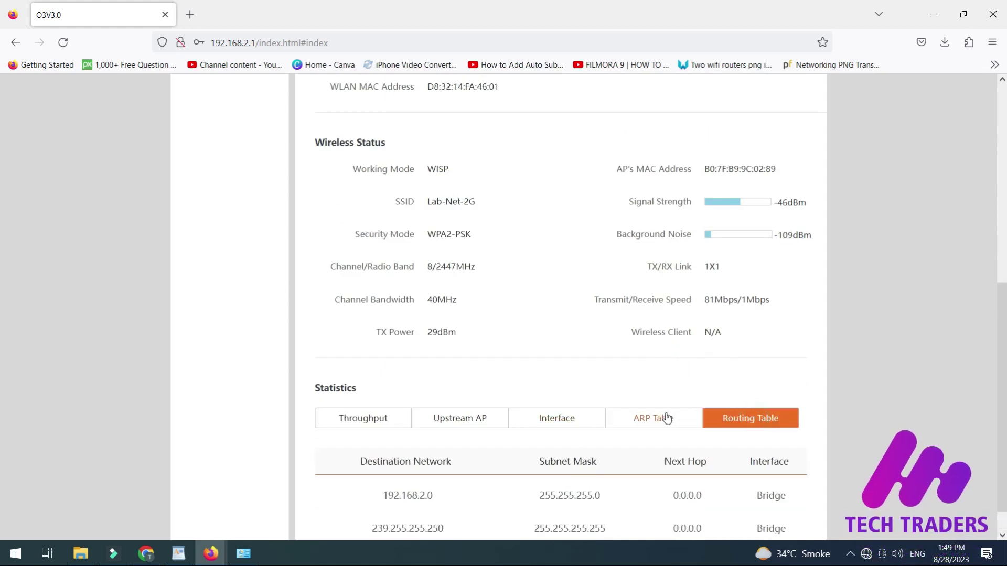
scroll(658, 420, "down", 1)
scroll(400, 374, "up", 12)
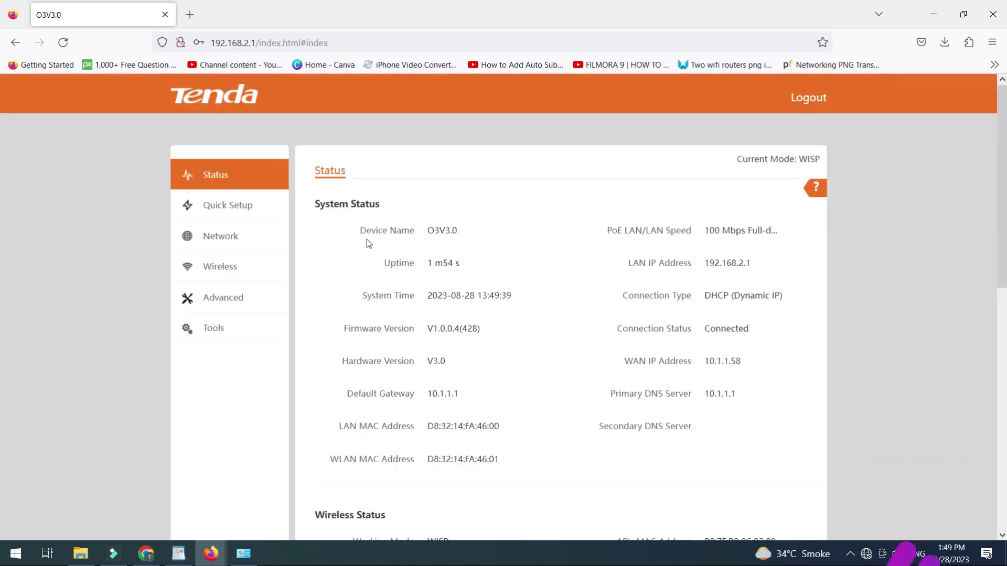
scroll(524, 226, "down", 5)
scroll(745, 209, "up", 4)
triple_click(705, 294)
left_click(762, 292)
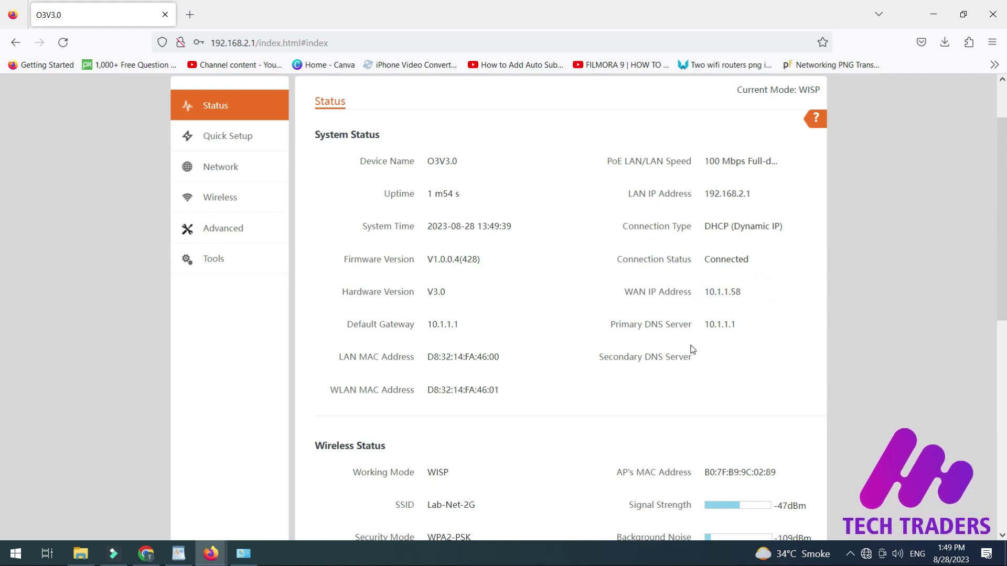
Step: Launch Command Prompt and run ping 8.8.8.8 -t to confirm replies
left_click(16, 554)
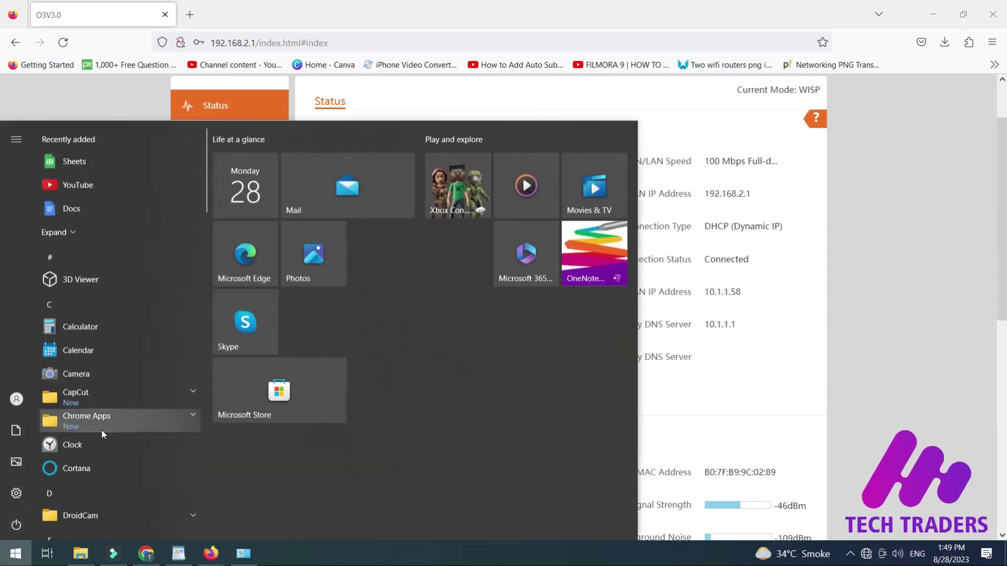
type("c")
left_click(259, 291)
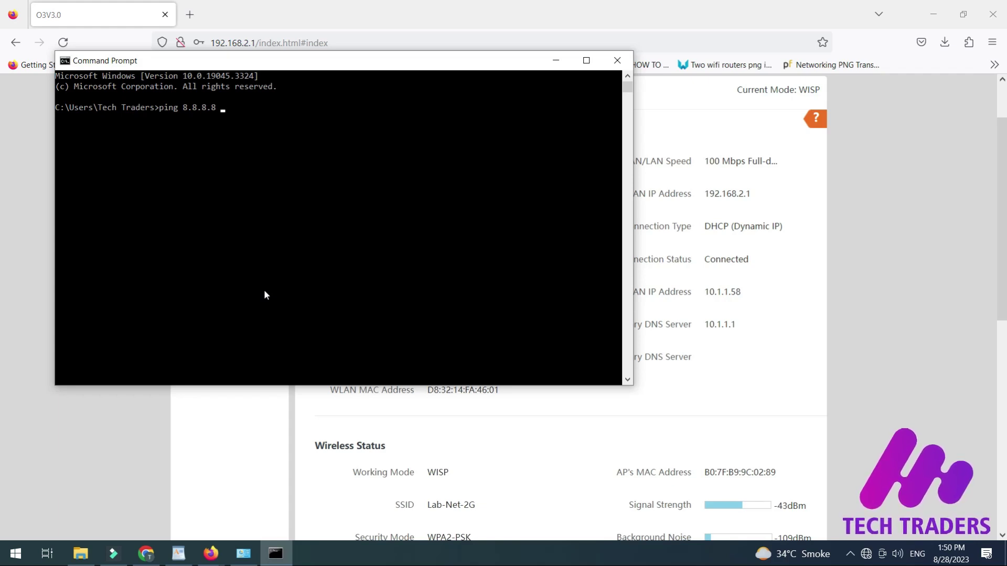
type("ping 8.8.8.8 -t")
key("Return")
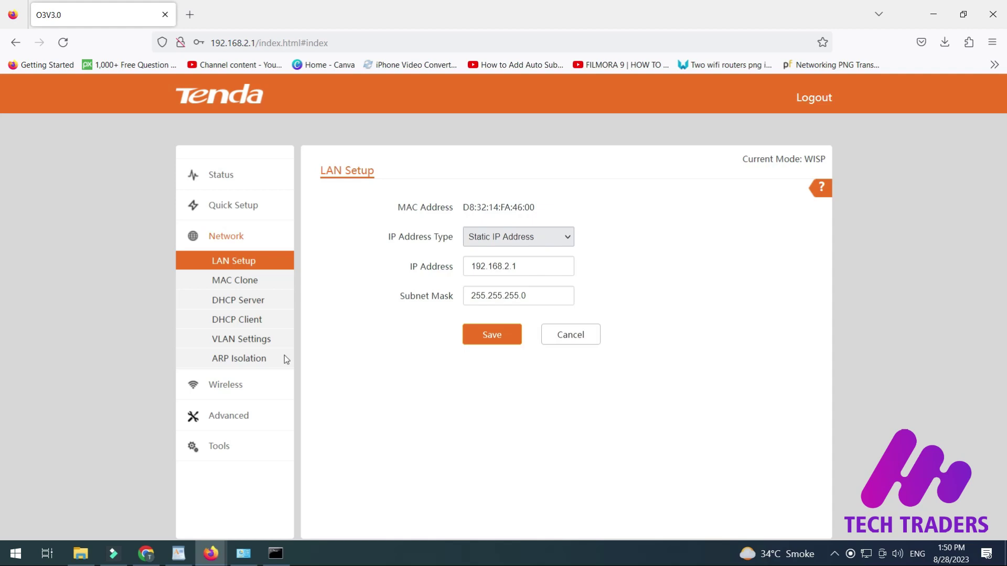
Step: Review the MAC Clone, Wireless Basic (country/region), Wireless Advanced and Access Control pages
left_click(246, 282)
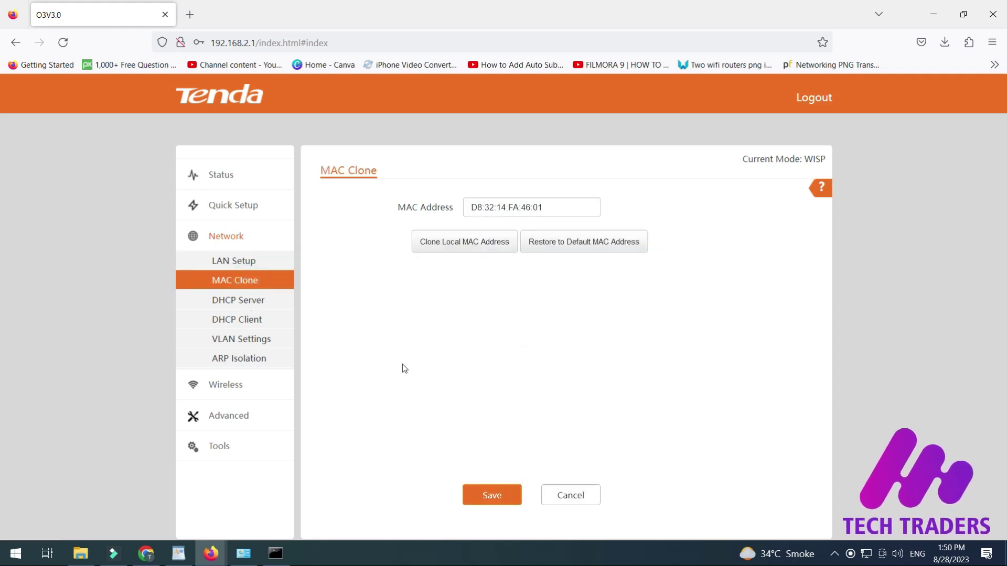
left_click(234, 389)
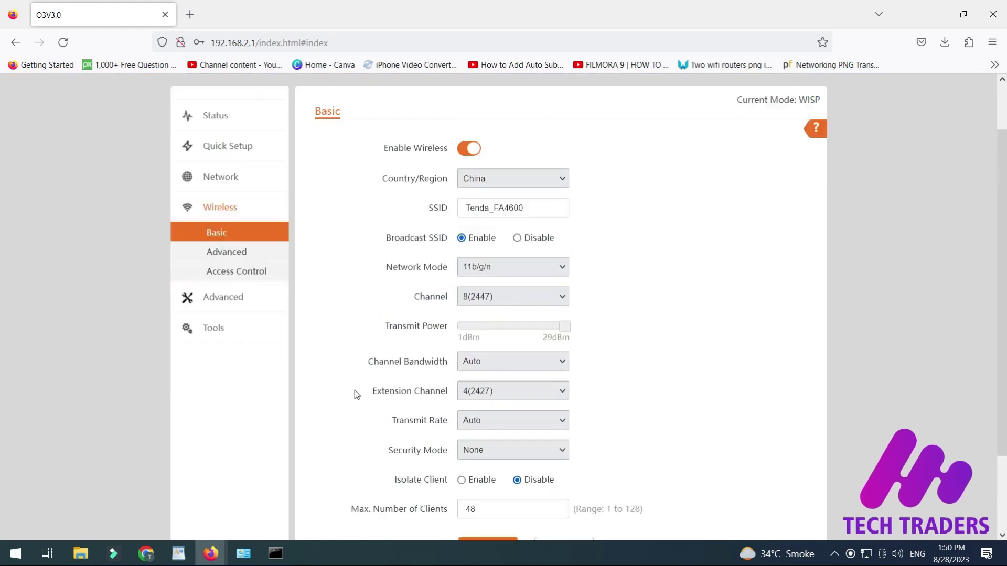
left_click(562, 241)
scroll(549, 321, "down", 10)
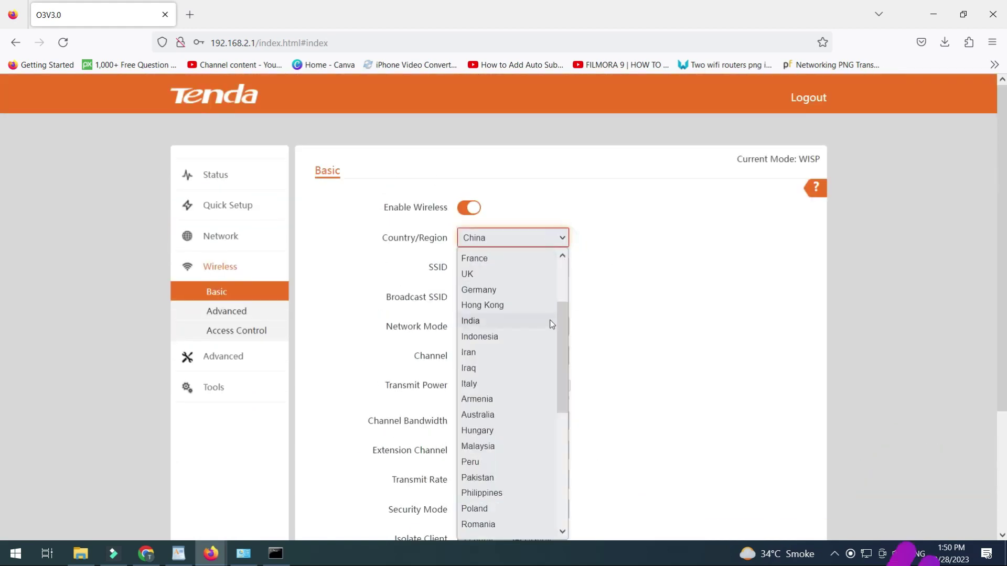
scroll(680, 319, "down", 2)
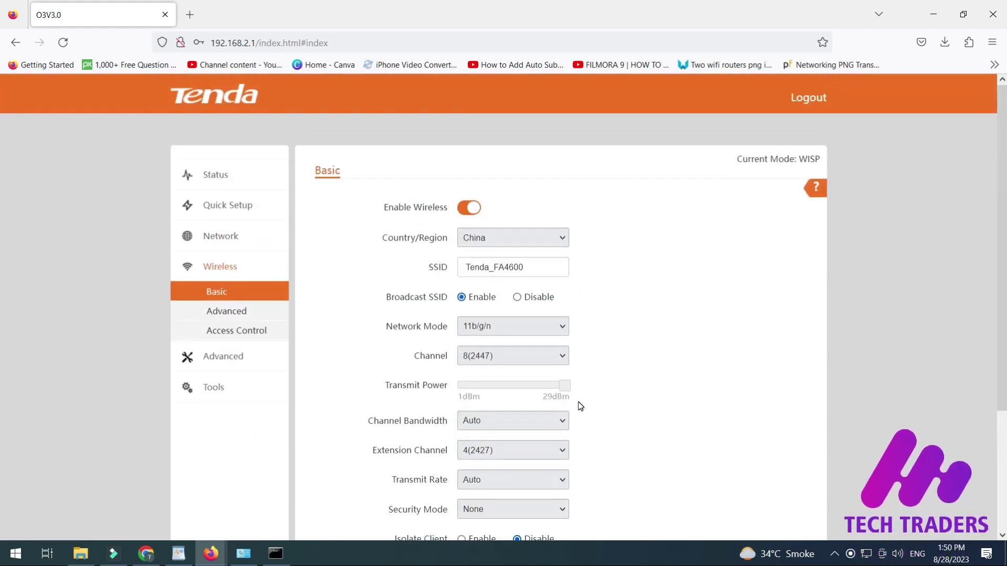
scroll(604, 409, "down", 3)
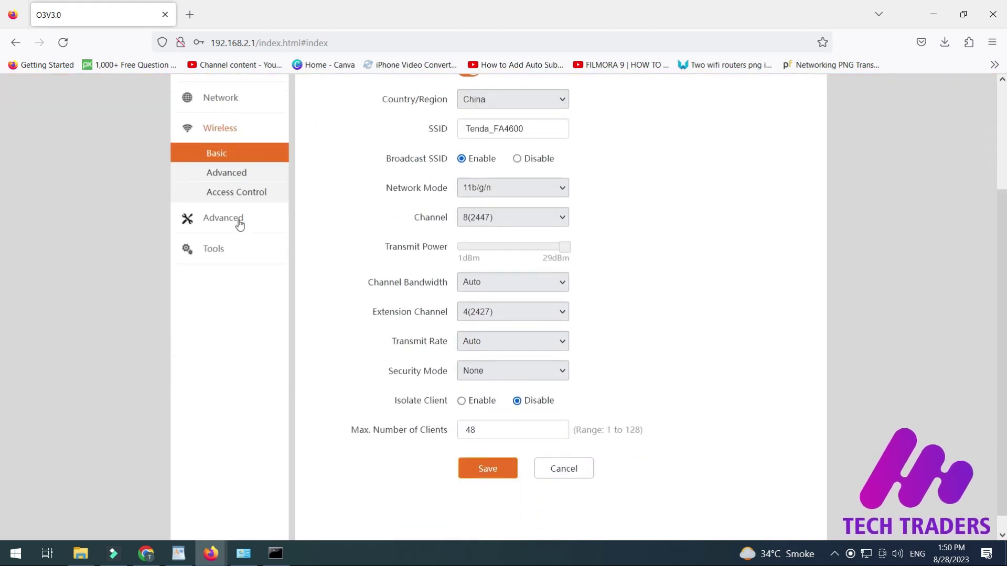
left_click(232, 177)
scroll(366, 344, "down", 4)
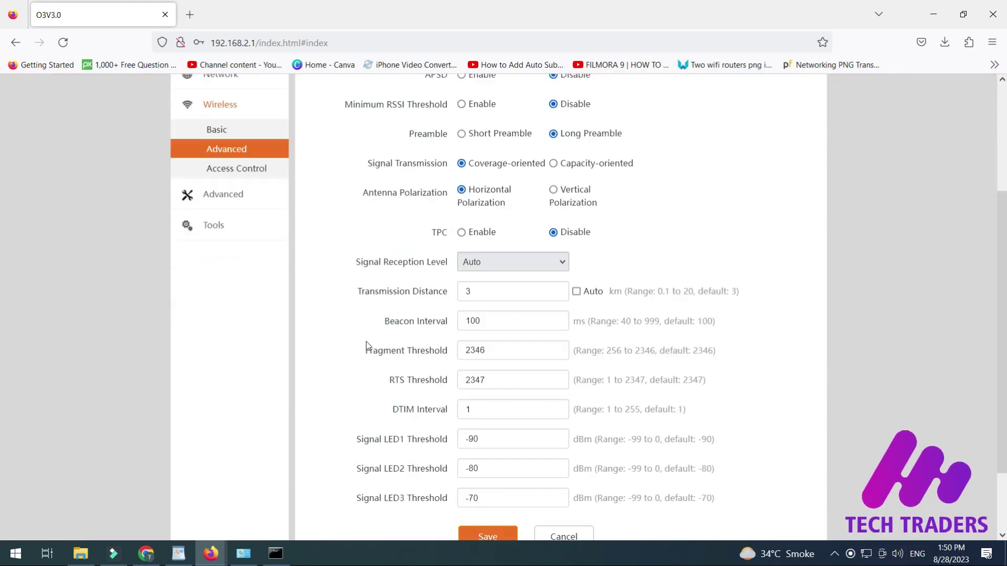
scroll(366, 344, "up", 4)
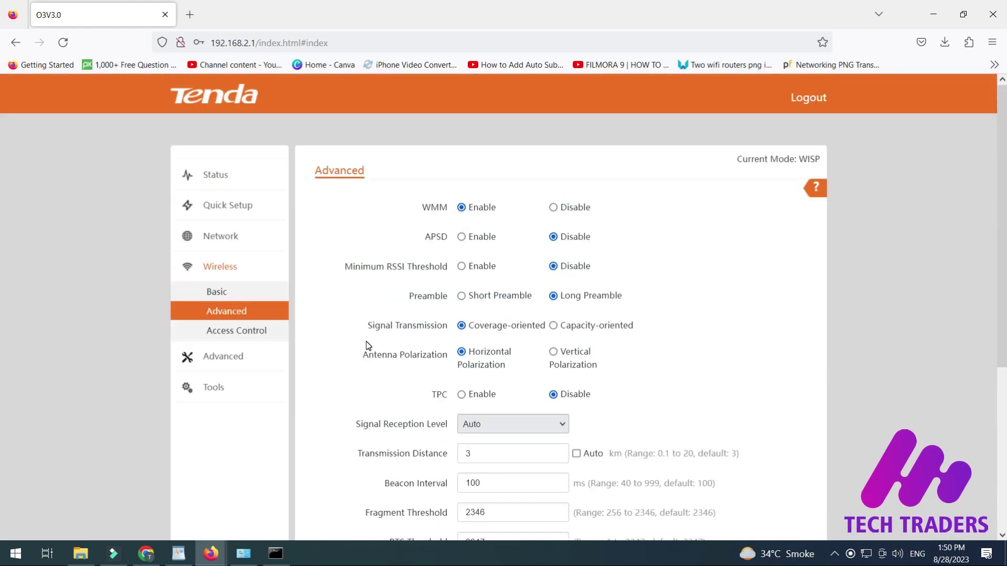
left_click(259, 331)
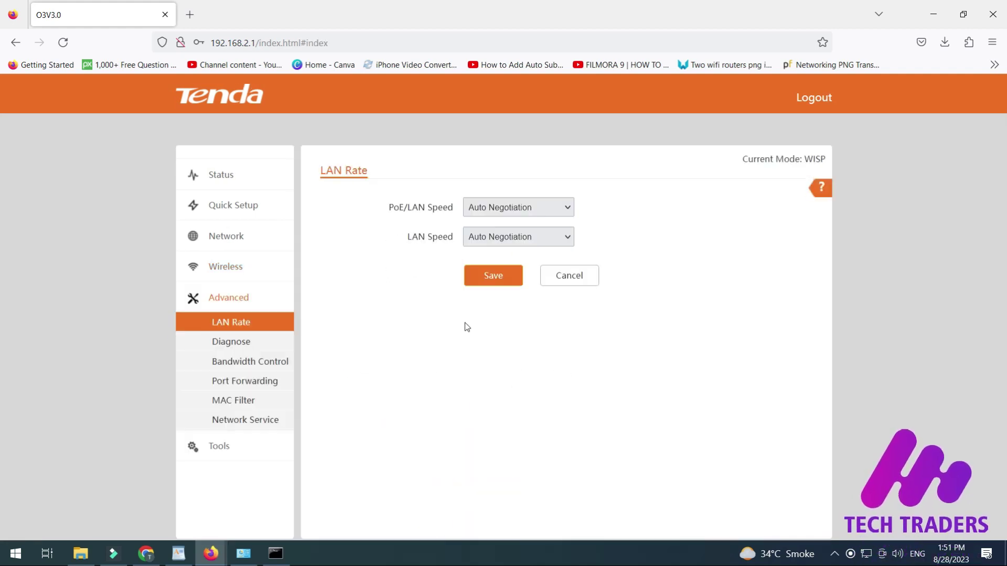
Step: Leave both PoE/LAN and LAN Speed on Auto Negotiation
left_click(535, 208)
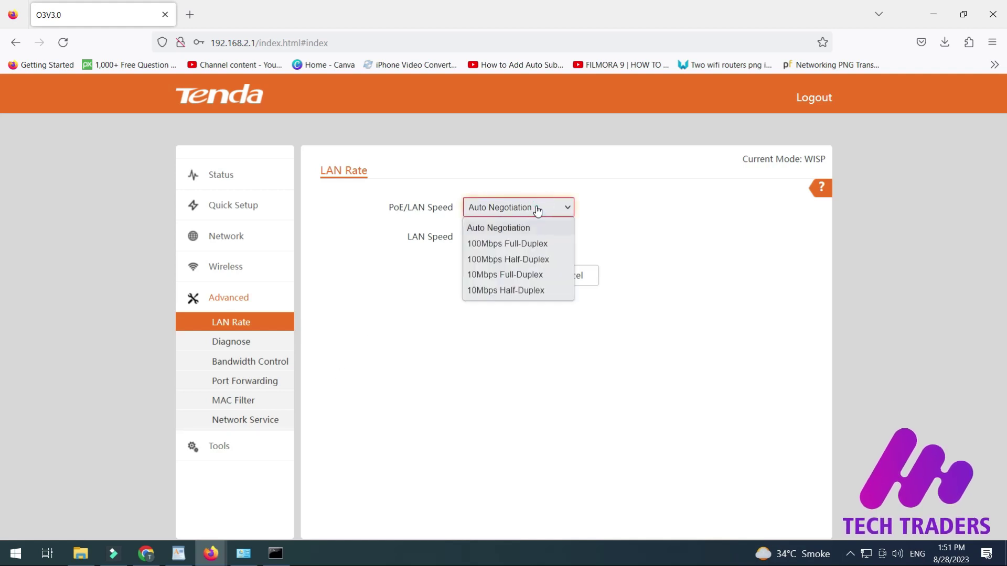
left_click(601, 210)
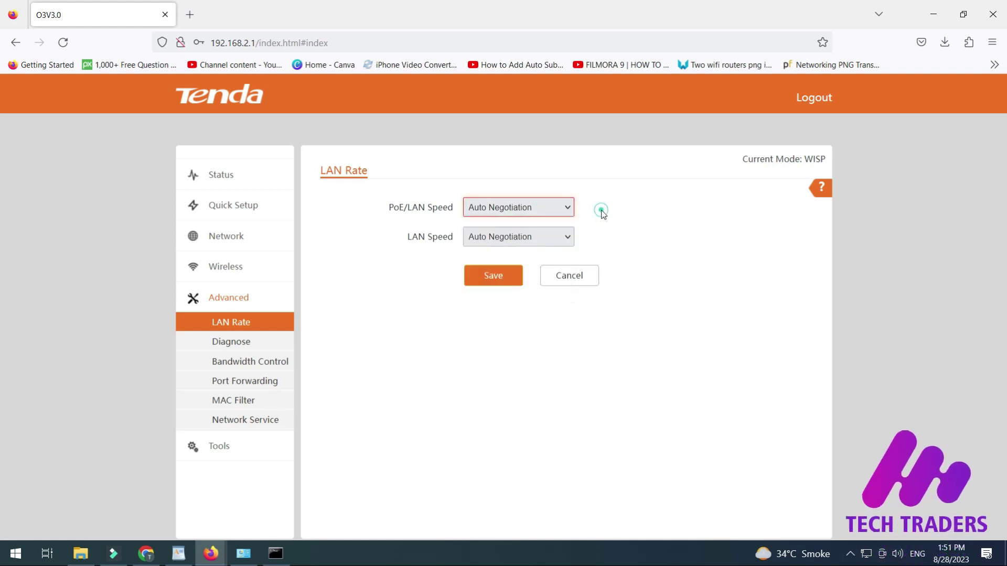
left_click(558, 246)
left_click(624, 231)
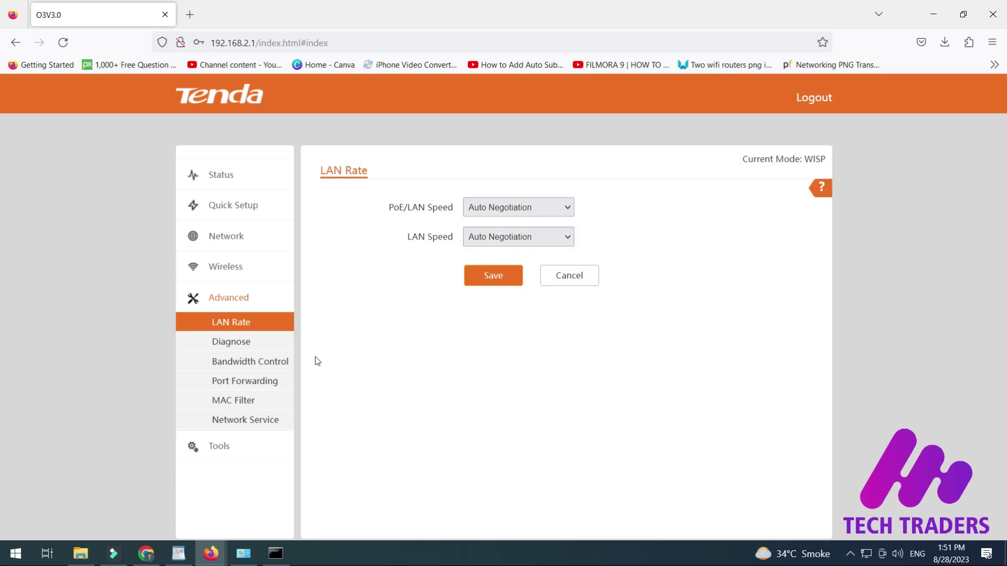
Step: Browse Bandwidth Control, Port Forwarding, MAC Filter, Network Service, Date and Time, Maintenance, then return to Status
left_click(263, 363)
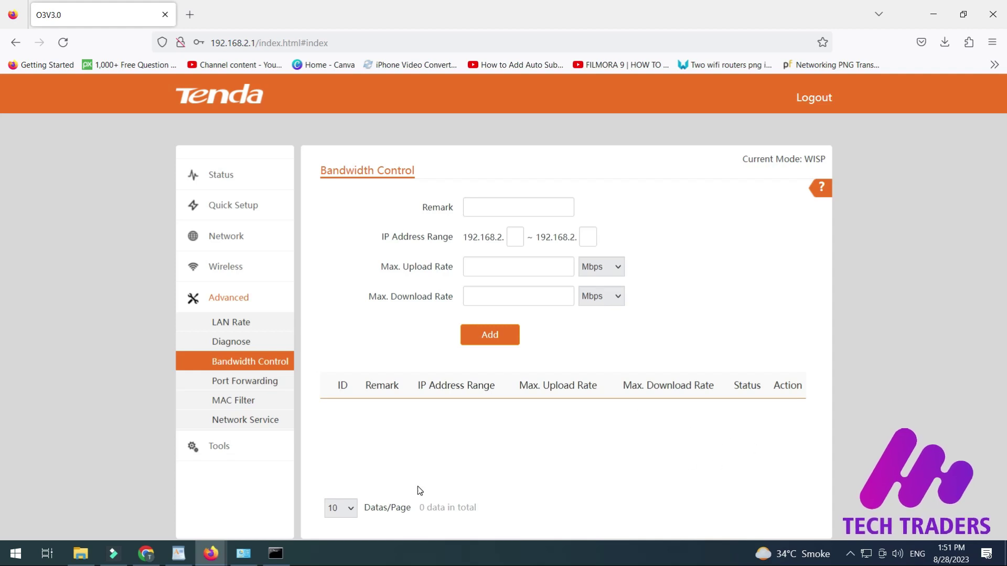
left_click(262, 383)
left_click(246, 407)
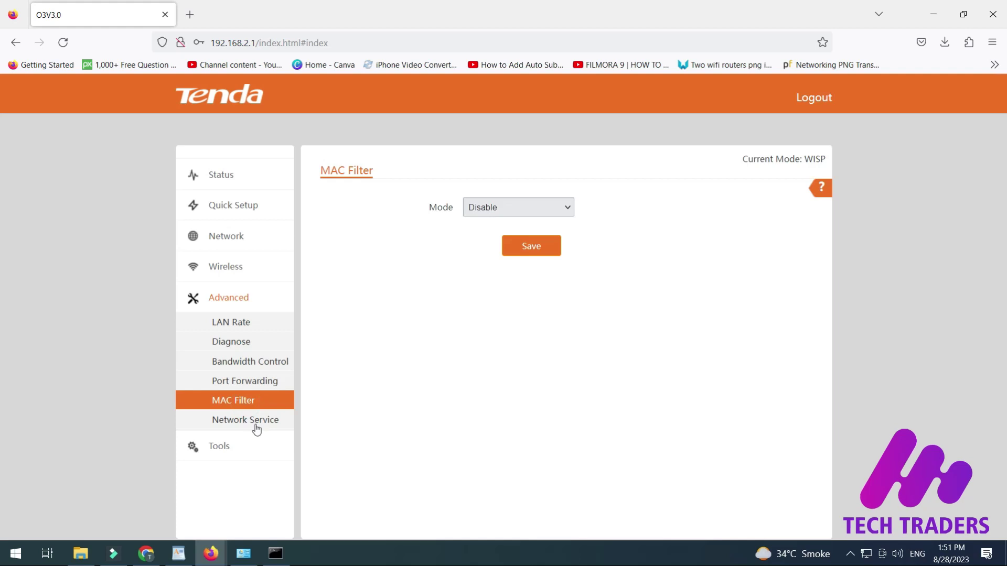
left_click(255, 421)
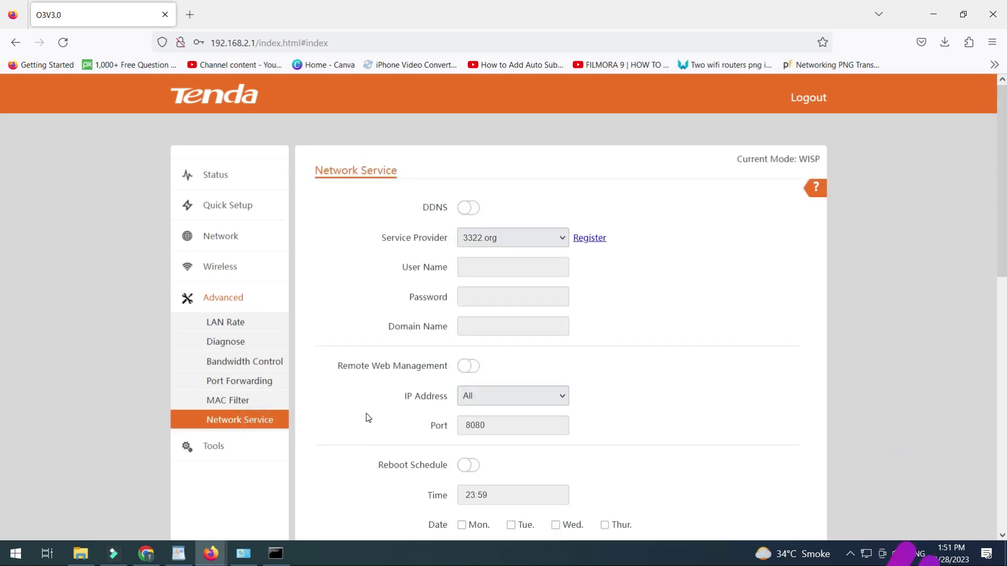
scroll(366, 414, "down", 5)
scroll(366, 414, "up", 5)
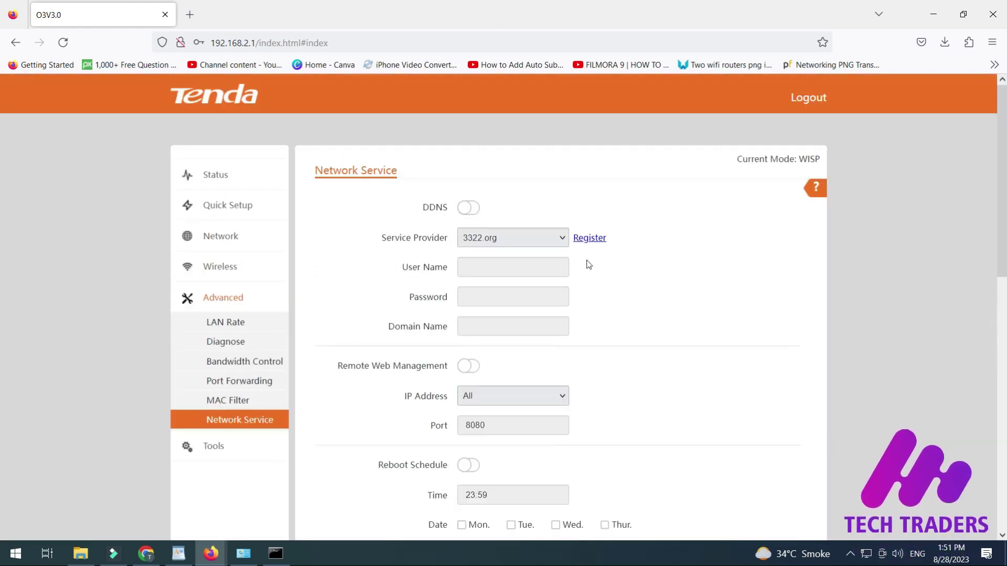
scroll(606, 387, "down", 5)
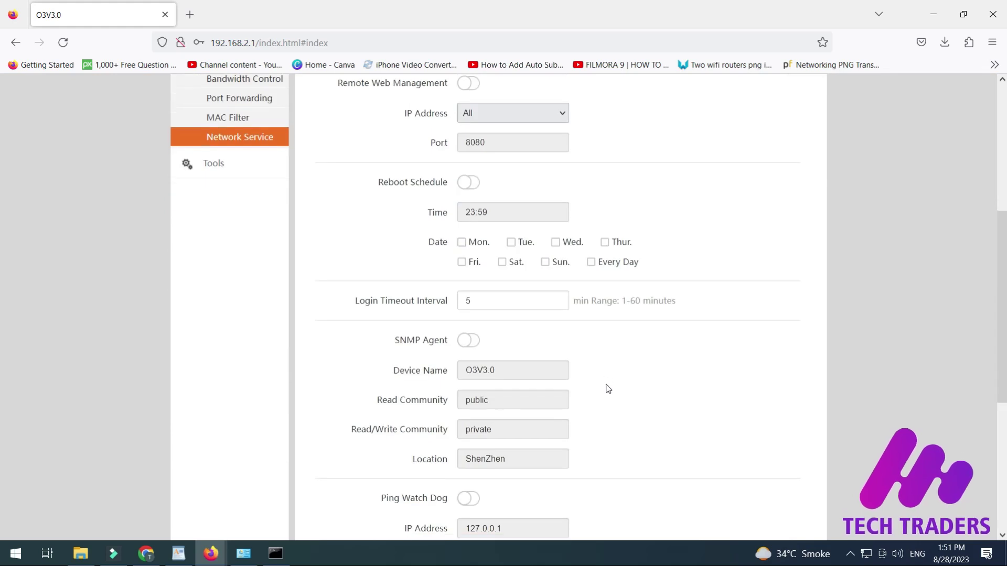
scroll(607, 388, "up", 5)
left_click(237, 448)
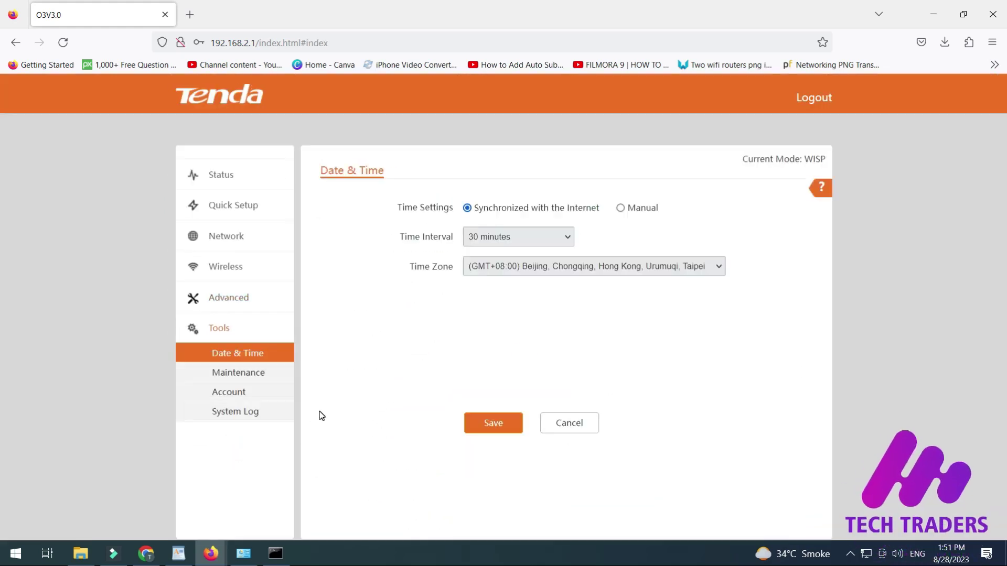
left_click(253, 372)
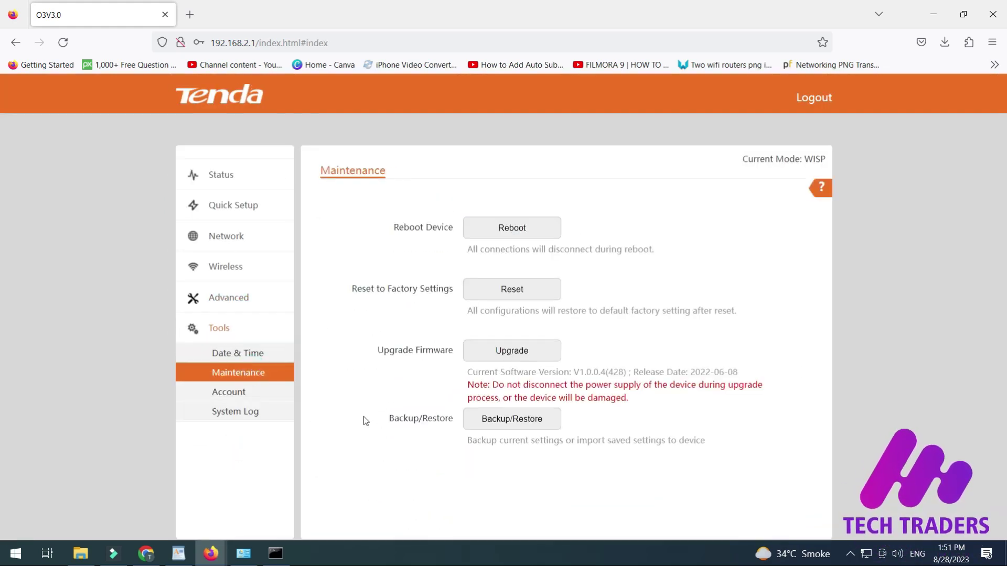
left_click(232, 175)
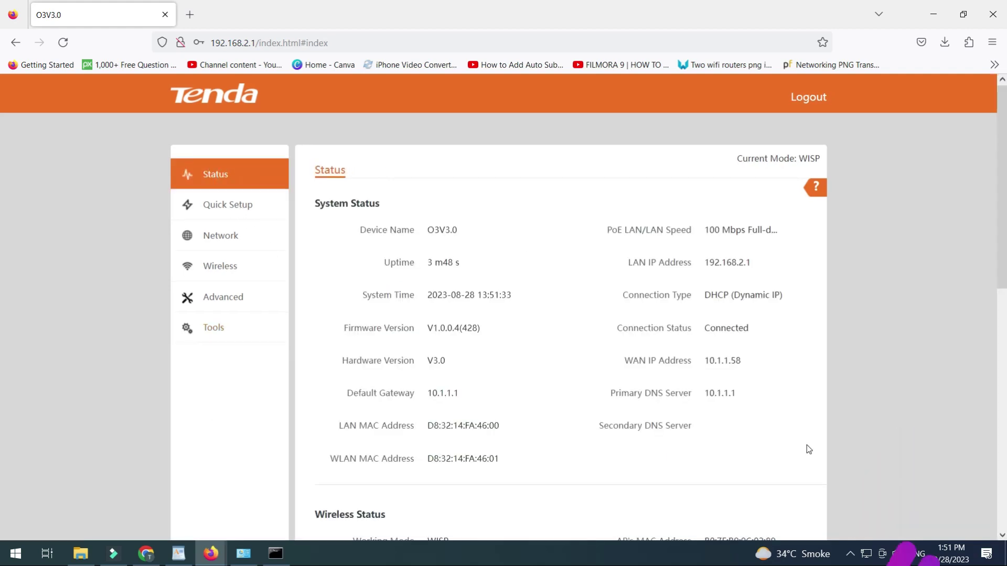
scroll(807, 445, "down", 10)
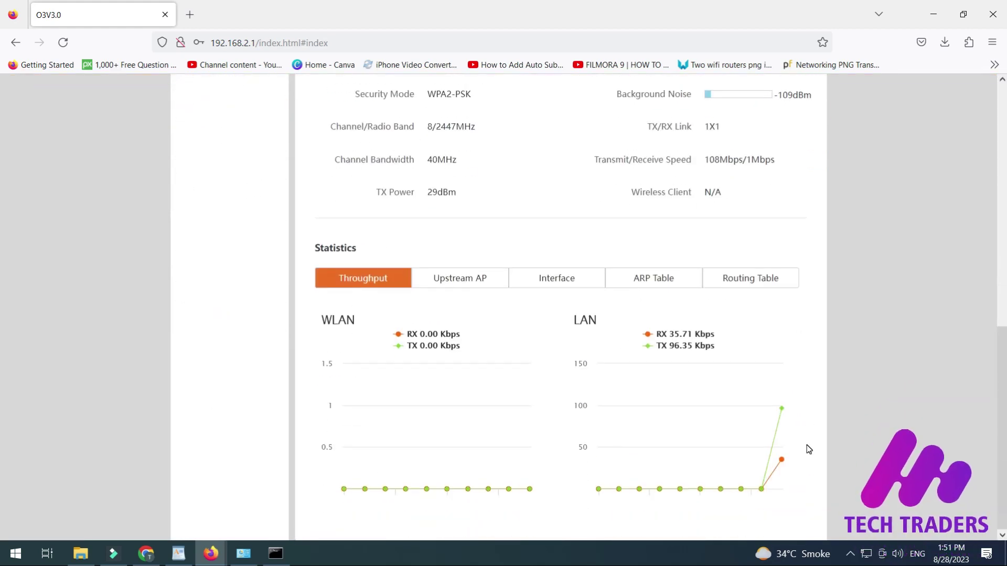
scroll(808, 449, "up", 10)
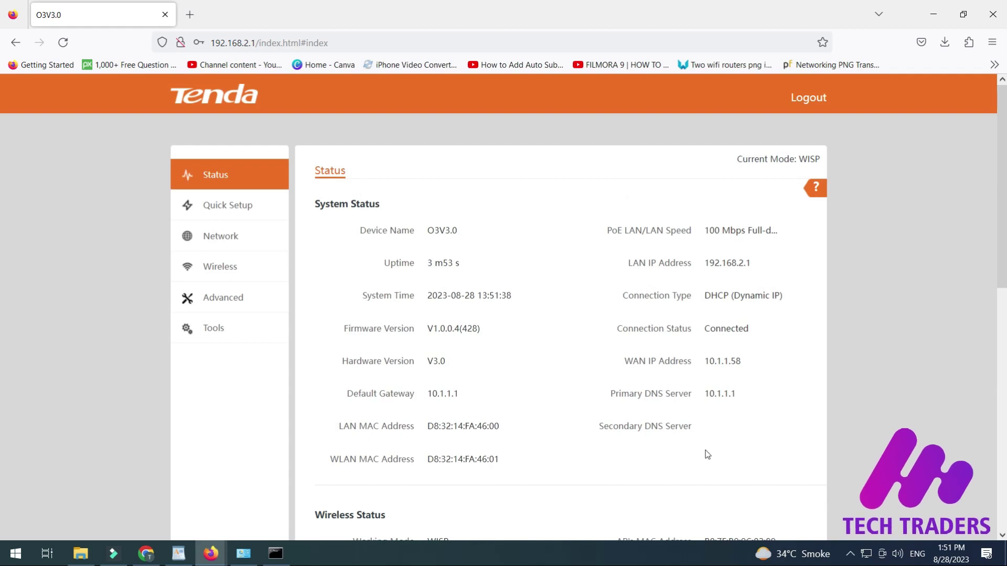